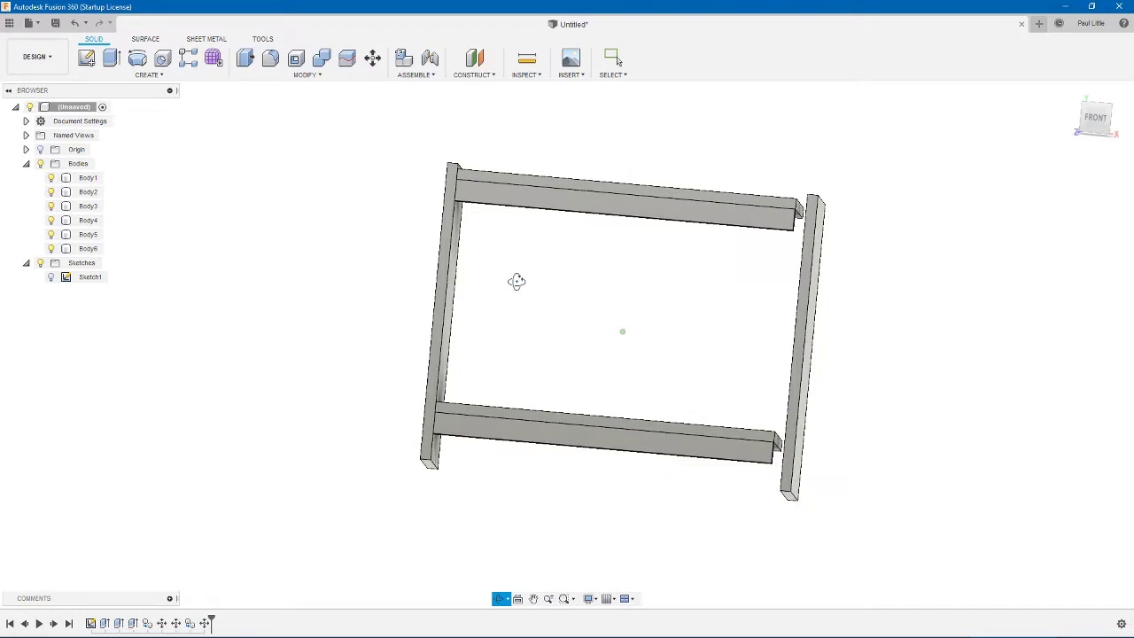
Delete the copy and move features that follow the three extrusions from the design history
shift+middle_drag(517, 281, 859, 231)
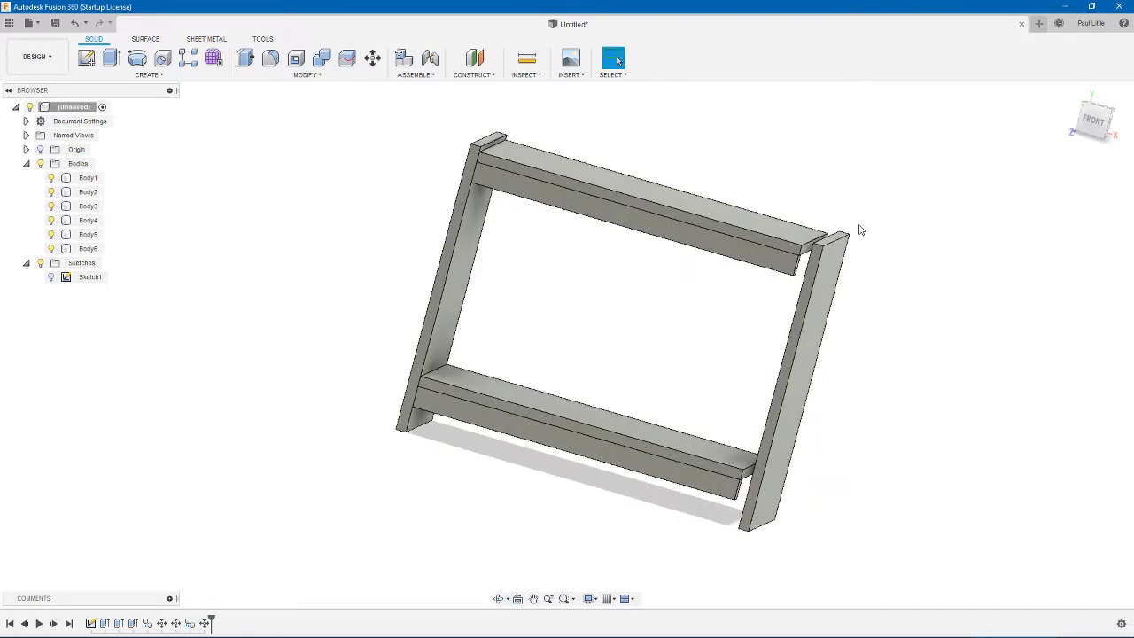
shift+click(204, 626)
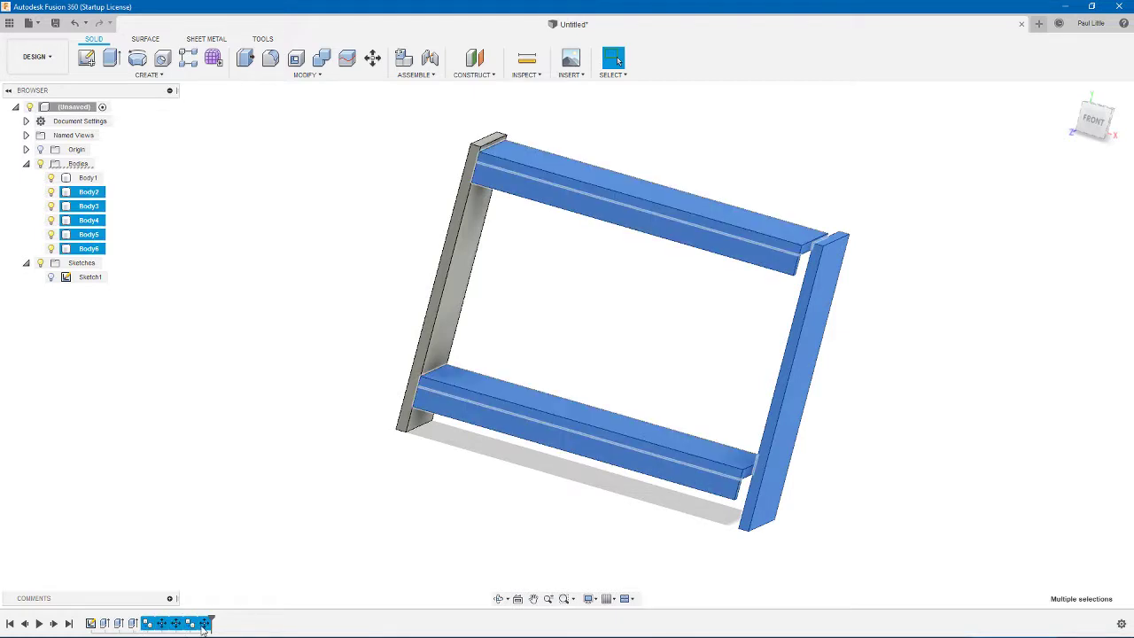
key(Delete)
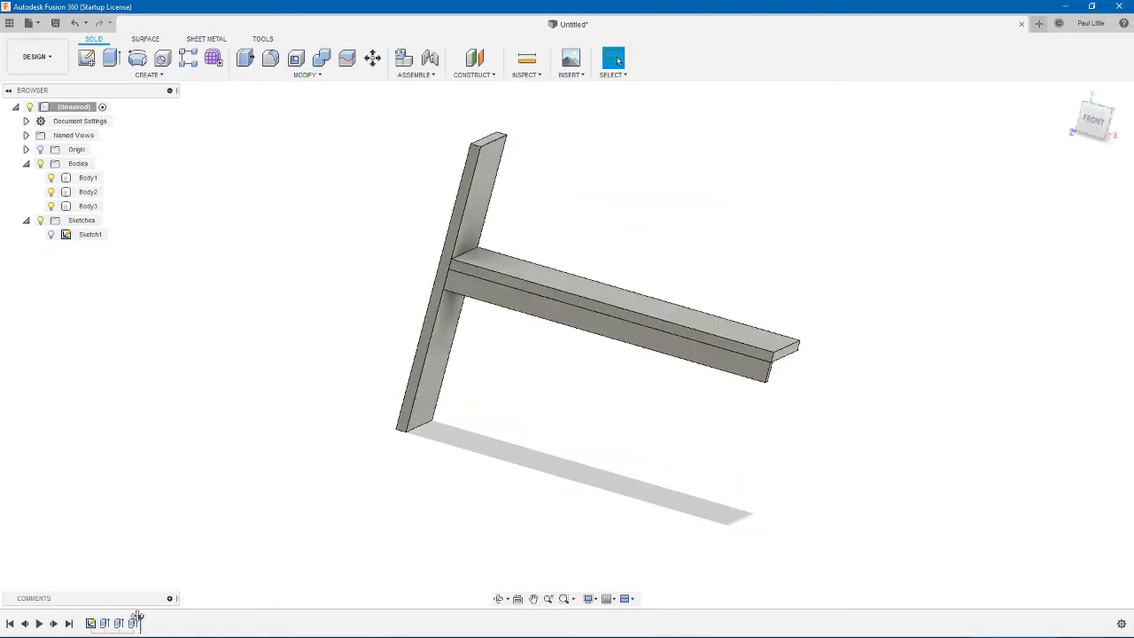
Try window and crossing selections in different directions around the left upright
shift+middle_drag(297, 309, 422, 401)
drag(323, 152, 496, 531)
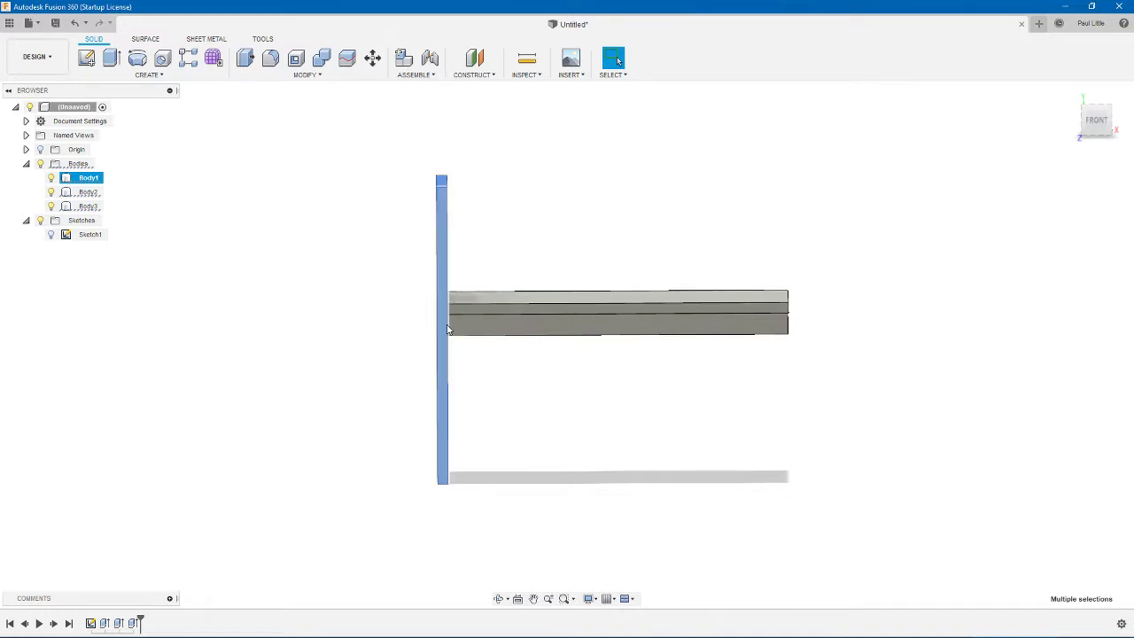
click(363, 167)
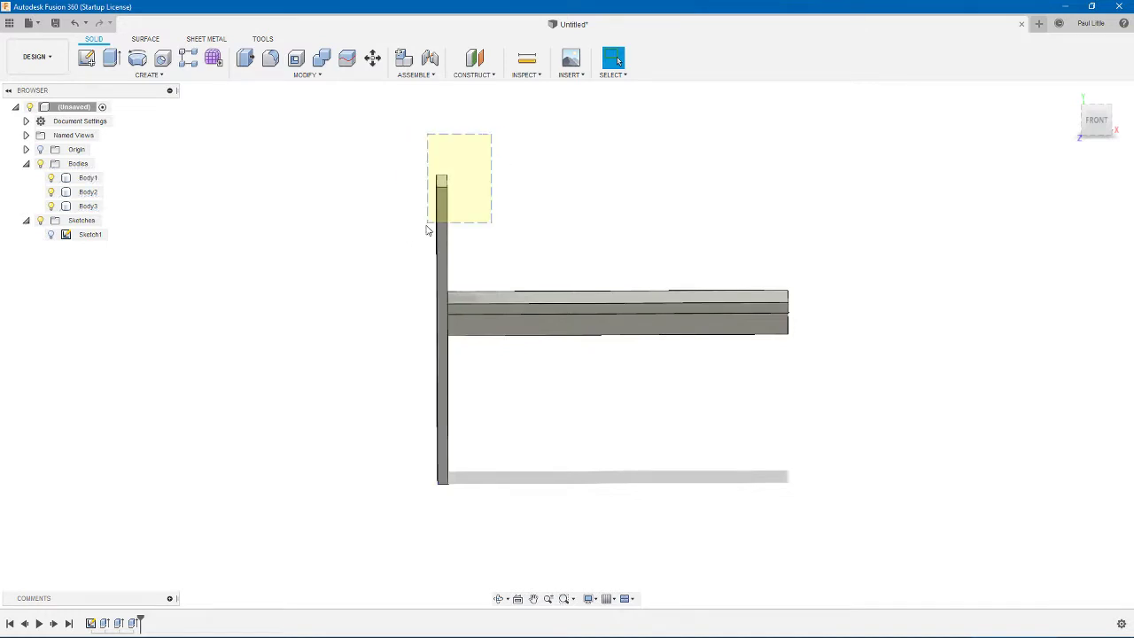
drag(412, 250, 375, 220)
click(532, 129)
drag(500, 145, 363, 315)
click(528, 144)
drag(528, 145, 408, 409)
click(557, 124)
drag(557, 124, 386, 274)
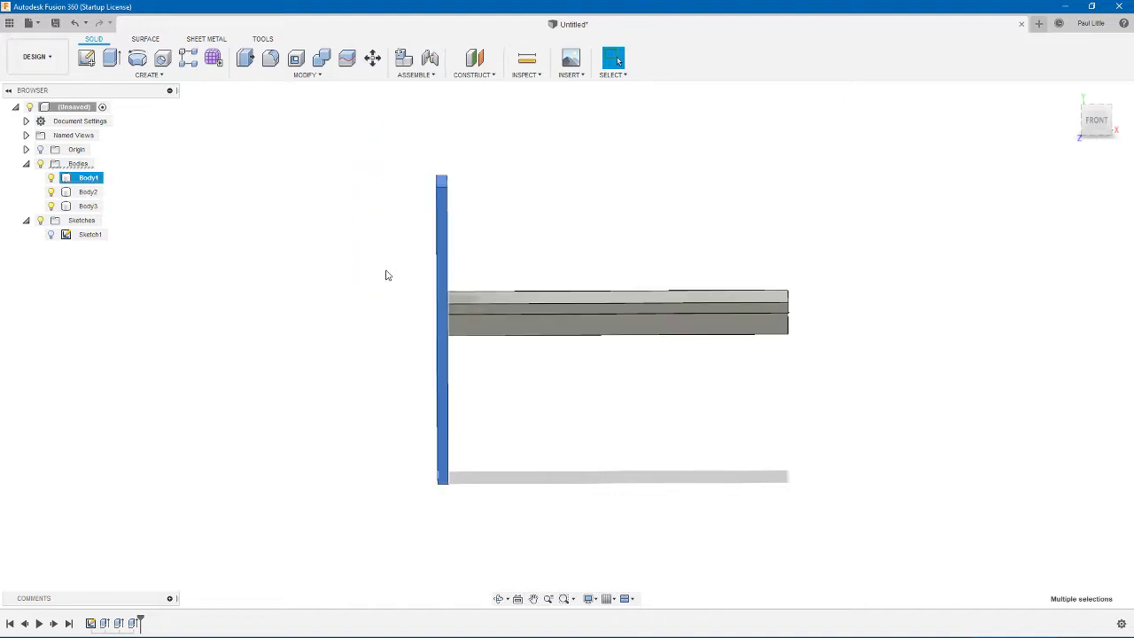
drag(371, 132, 491, 528)
key(ctrl+a)
key(m)
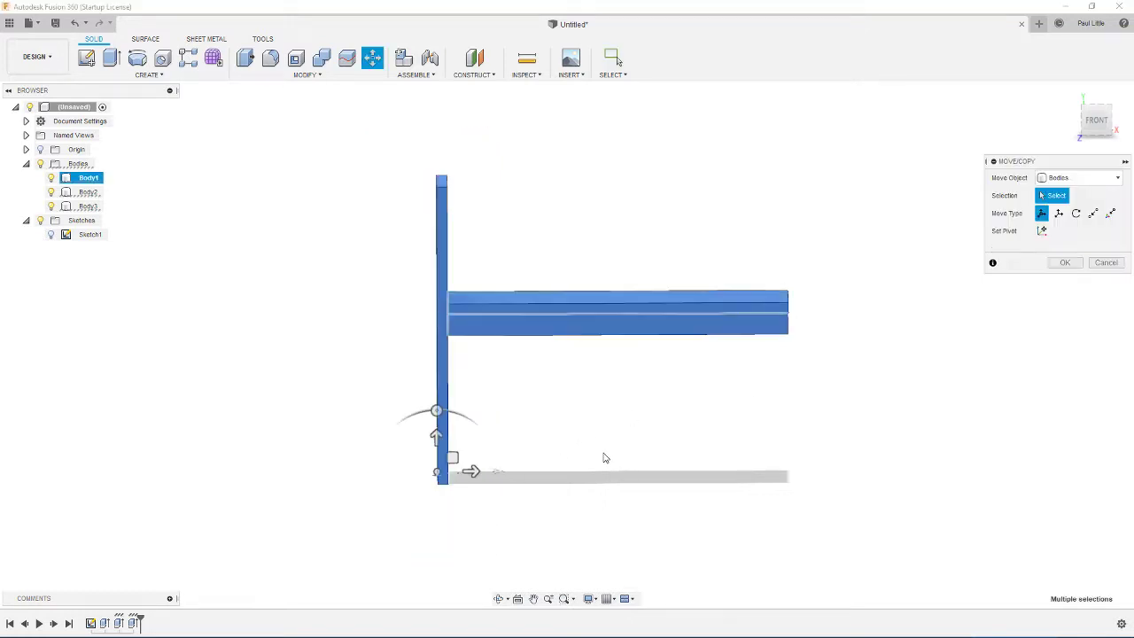
shift+middle_drag(582, 461, 635, 392)
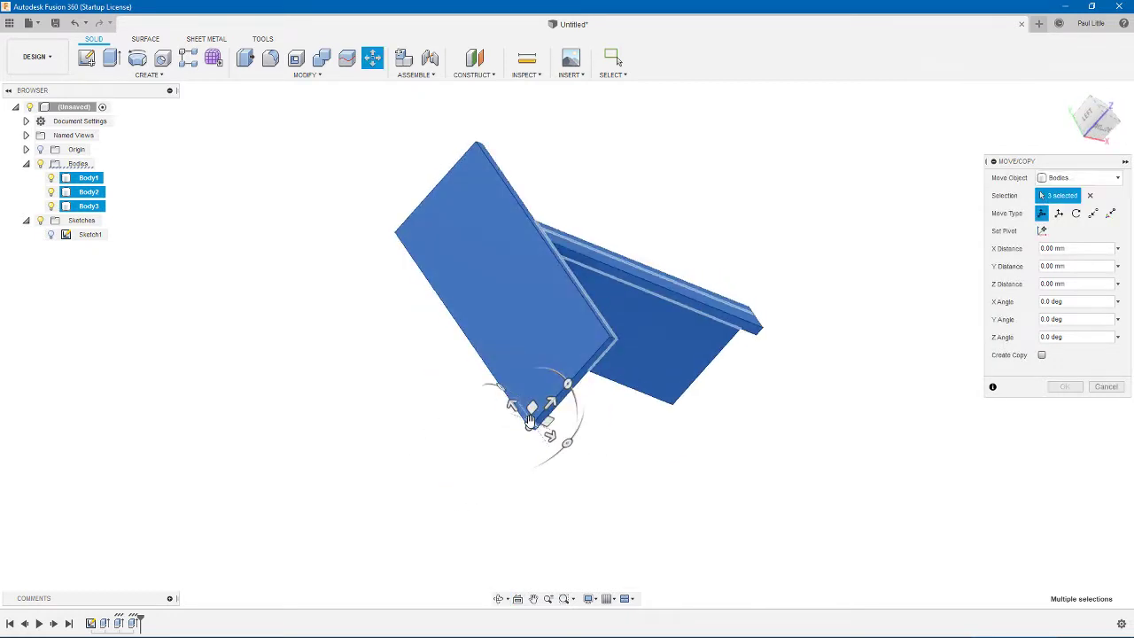
shift+middle_drag(497, 446, 528, 413)
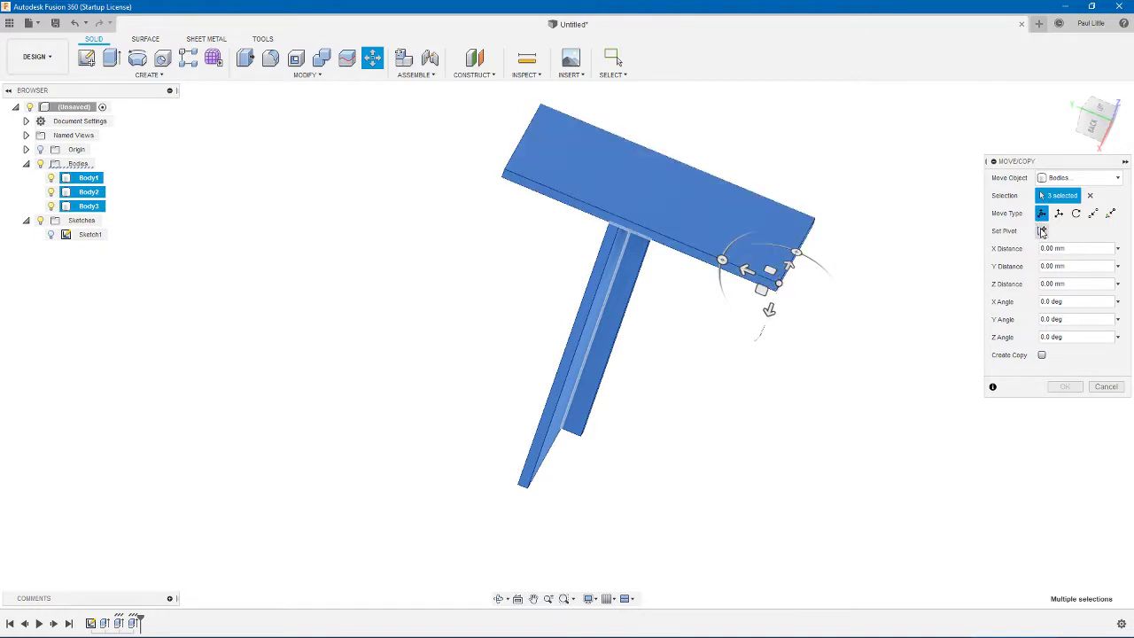
click(1043, 231)
shift+middle_drag(607, 484, 795, 343)
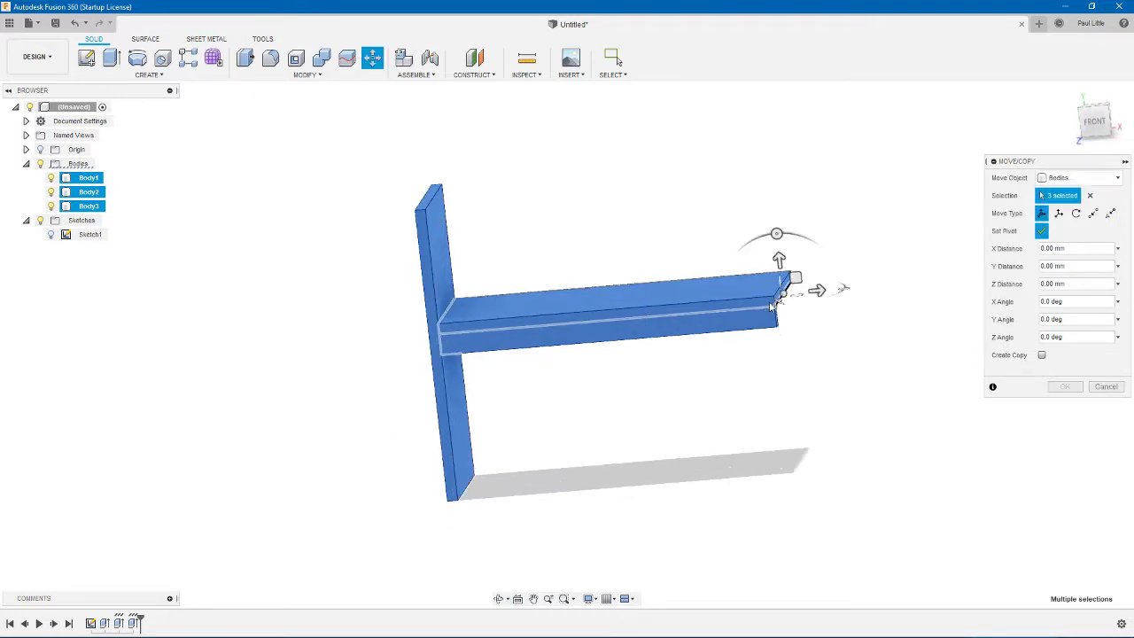
click(1042, 230)
click(392, 212)
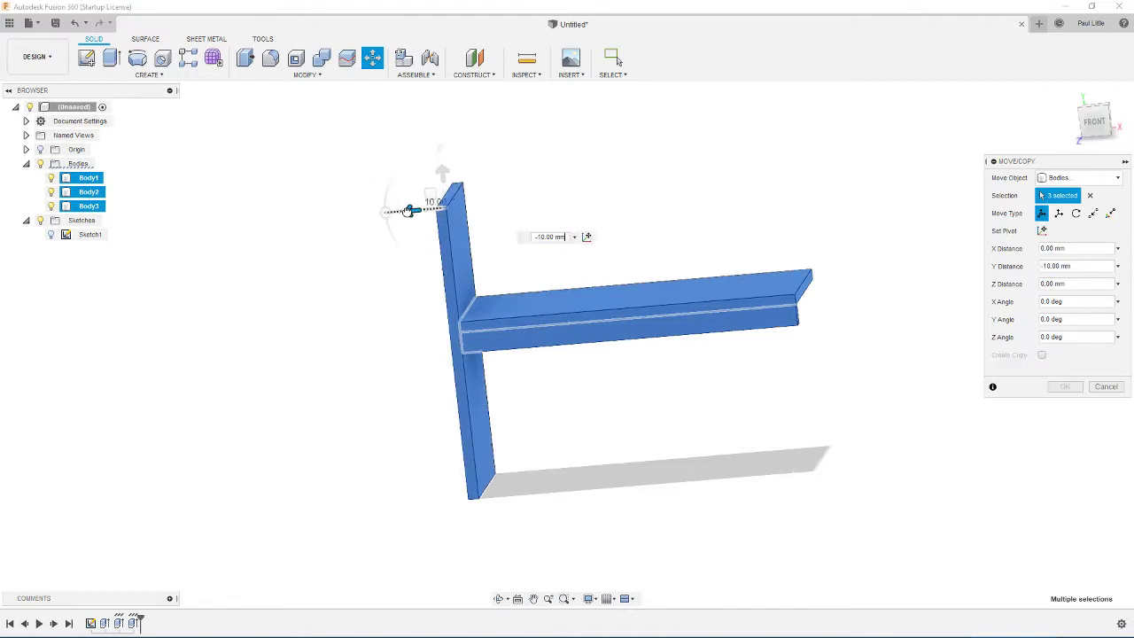
drag(820, 368, 636, 264)
drag(386, 210, 781, 295)
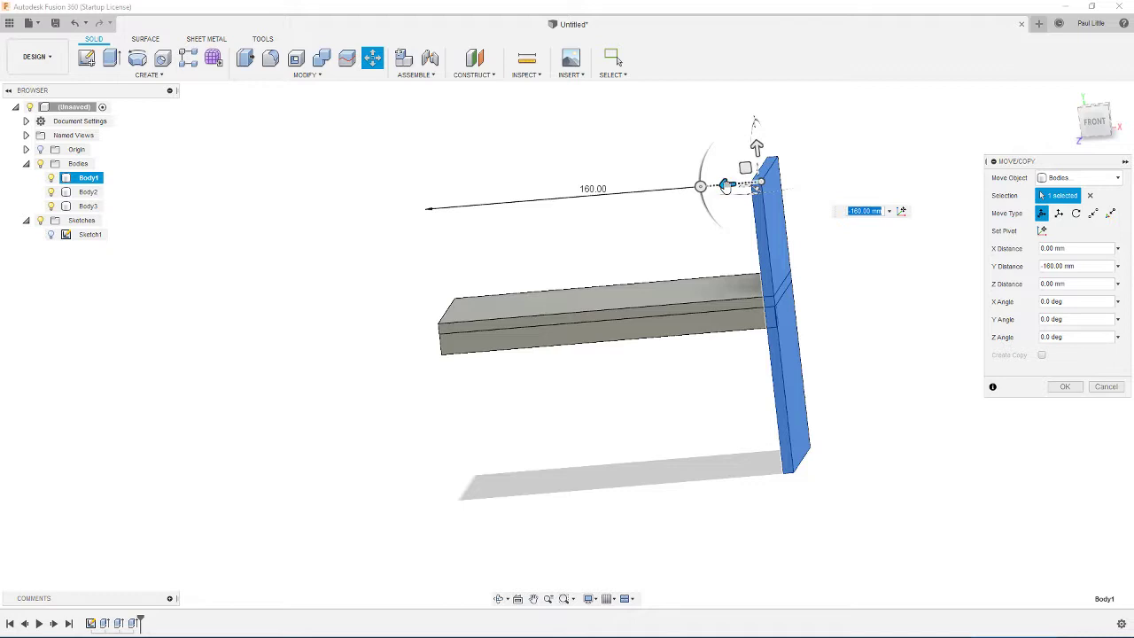
drag(726, 185, 831, 176)
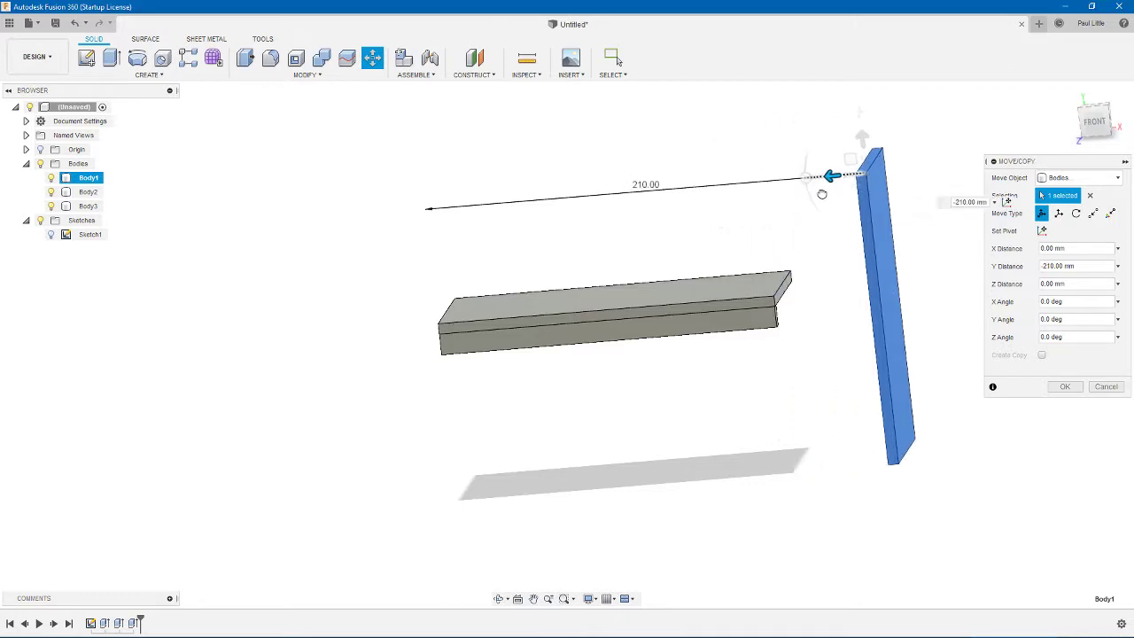
click(1105, 387)
Start a Move of the bodies and reduce its selection to the left upright only
drag(233, 156, 476, 281)
click(397, 154)
drag(324, 147, 495, 563)
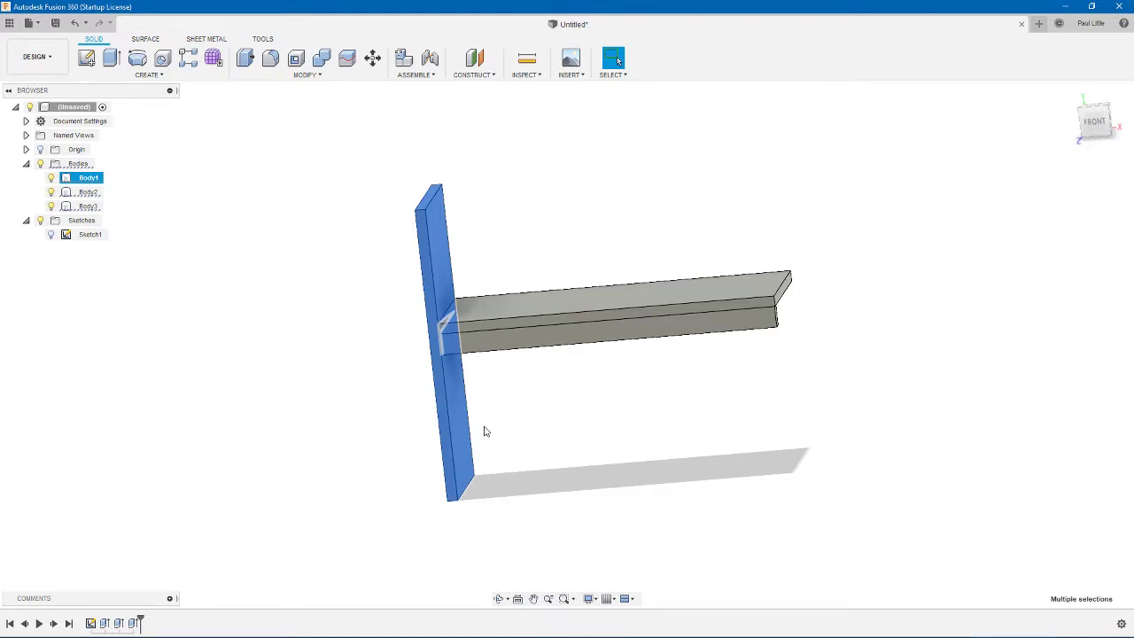
key(m)
click(572, 352)
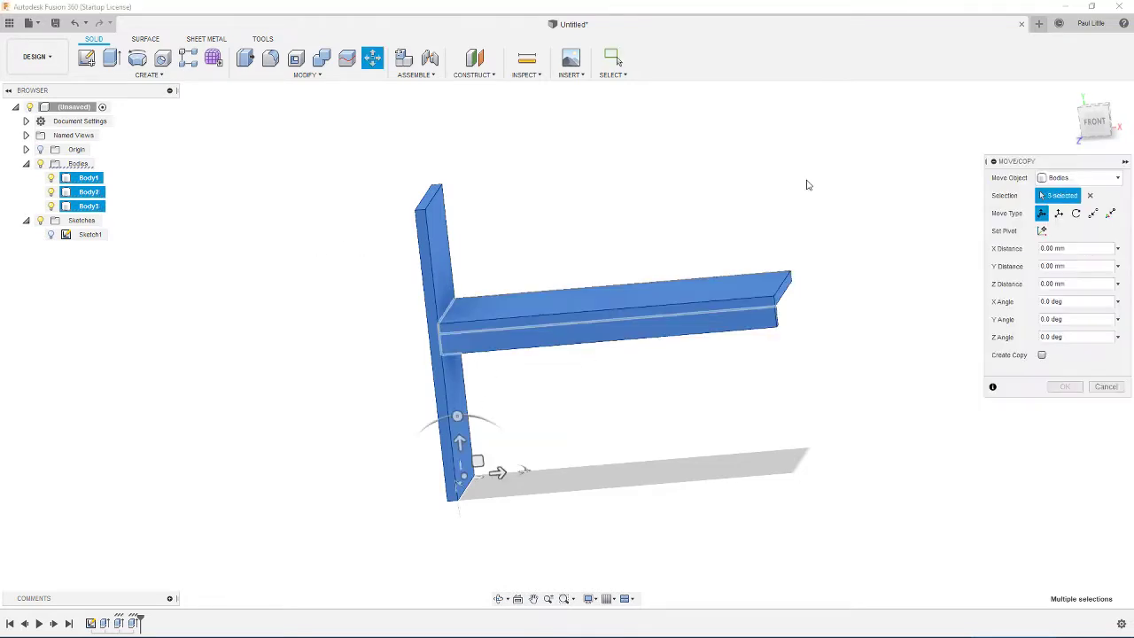
ctrl+drag(849, 364, 625, 256)
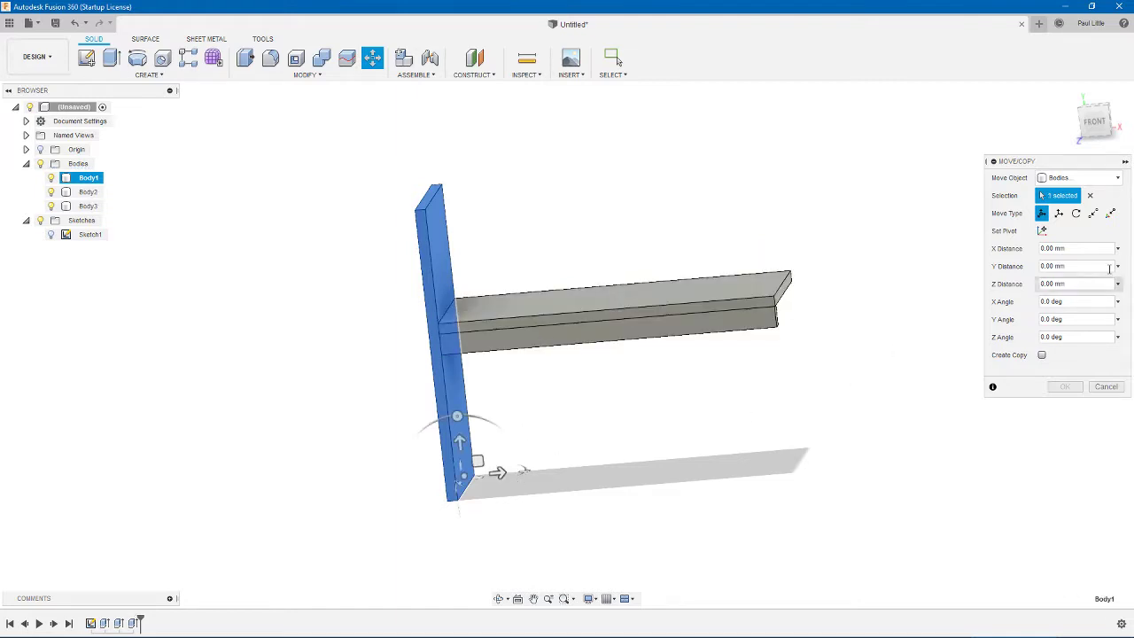
Copy the left upright with the pivot at its top corner, moving the copy -165 mm in X to the boards' free end
click(1041, 230)
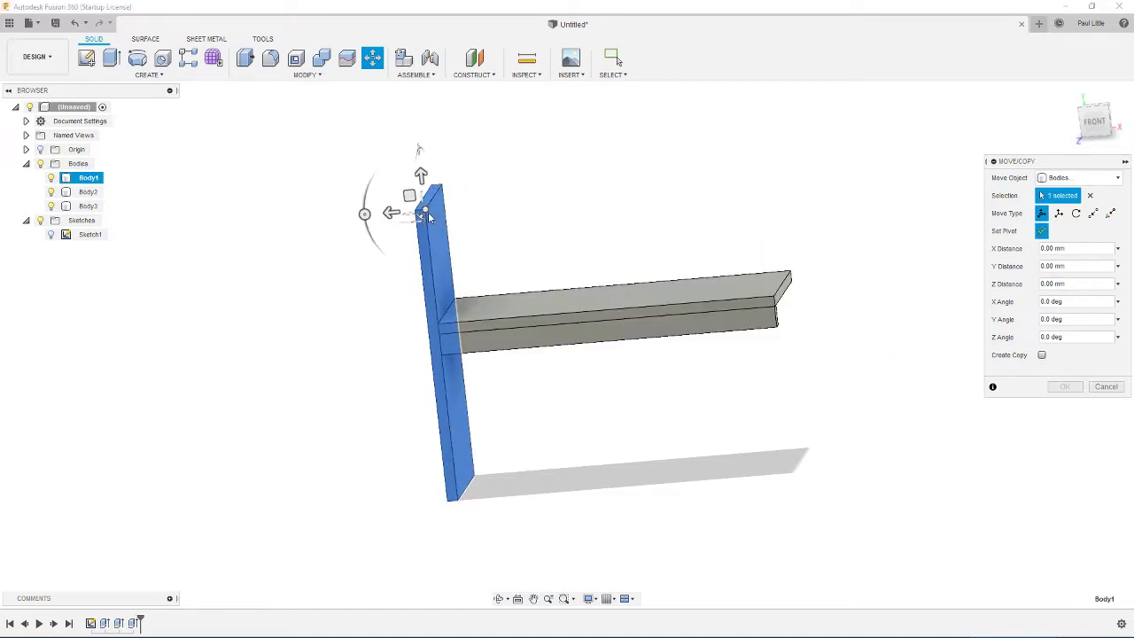
click(1041, 354)
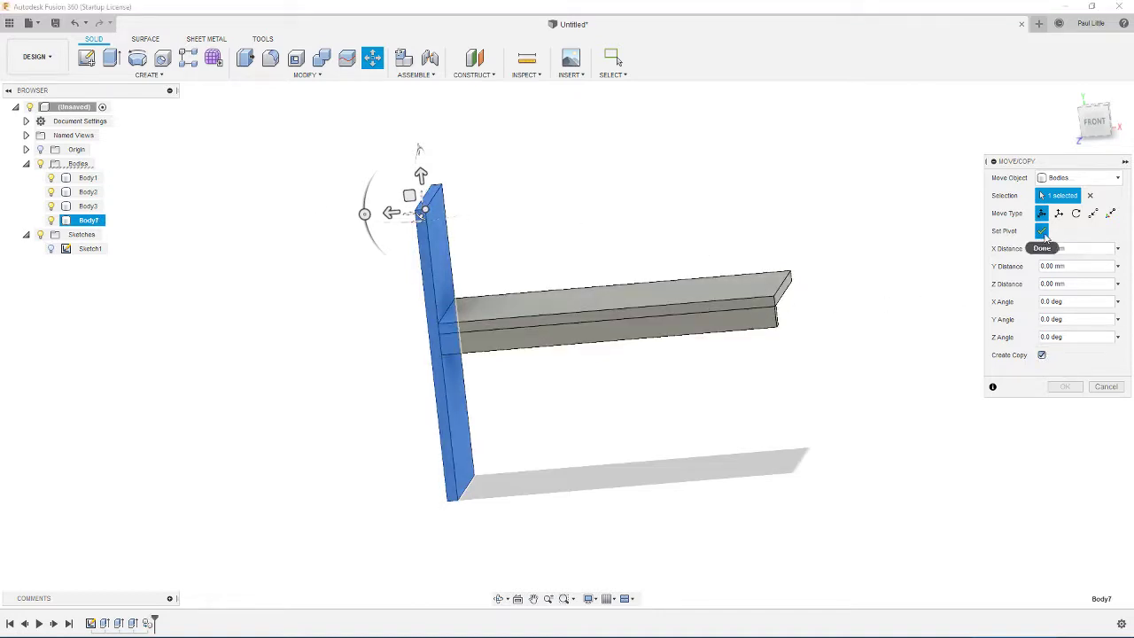
click(1042, 230)
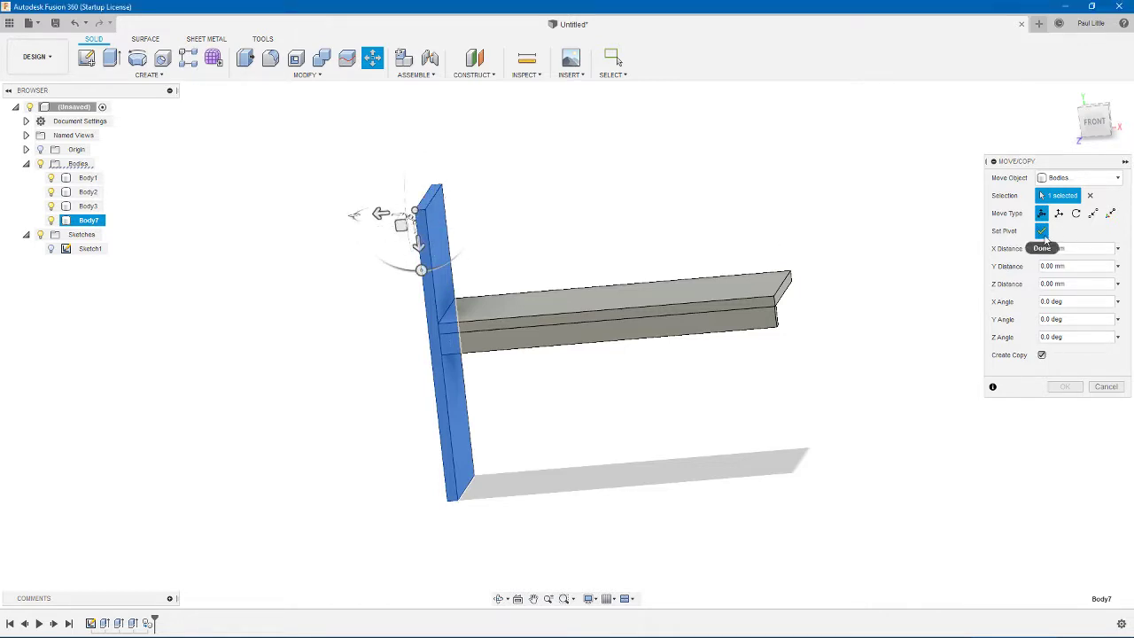
click(1042, 232)
drag(379, 214, 785, 295)
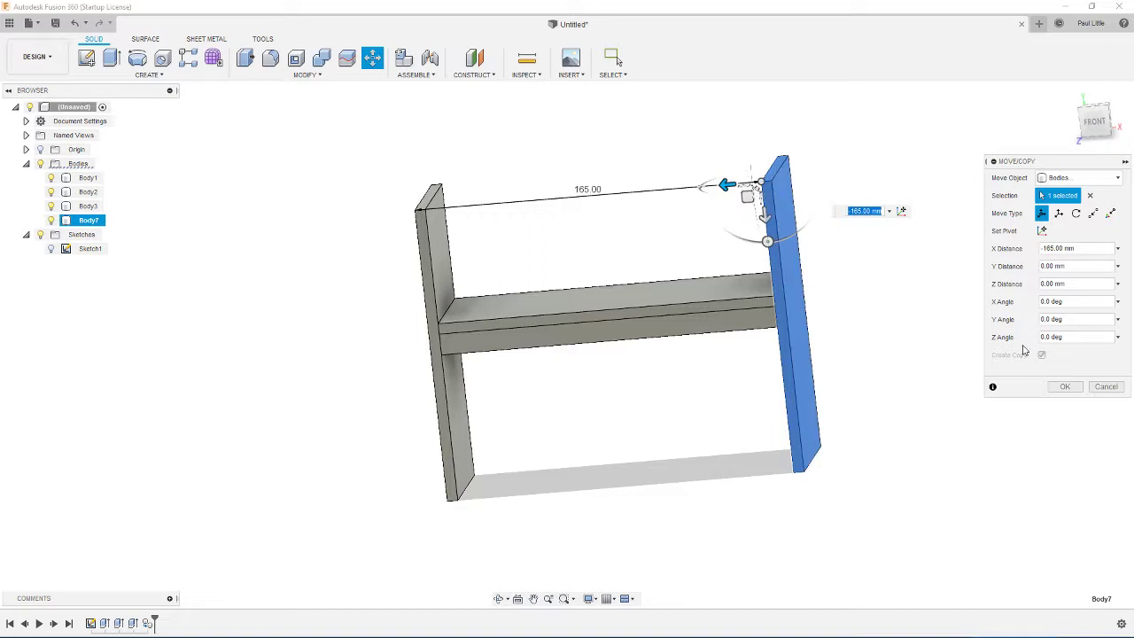
click(1067, 388)
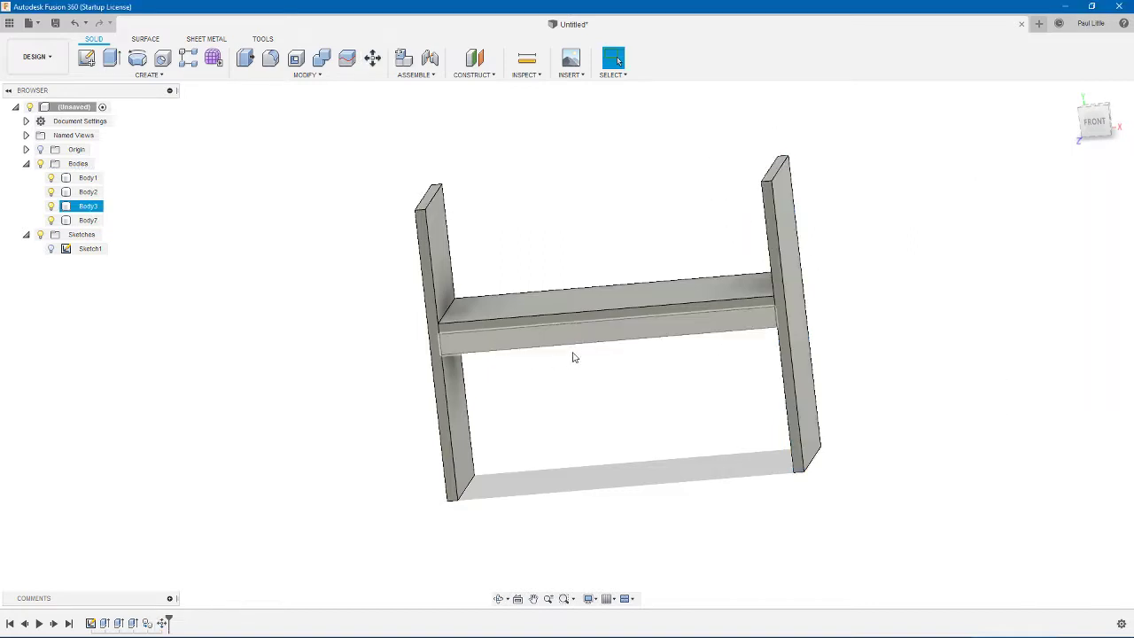
Select the two horizontal boards for a Move and set the pivot near the middle of the upper board's top face
shift+middle_drag(306, 349, 357, 341)
drag(348, 403, 927, 247)
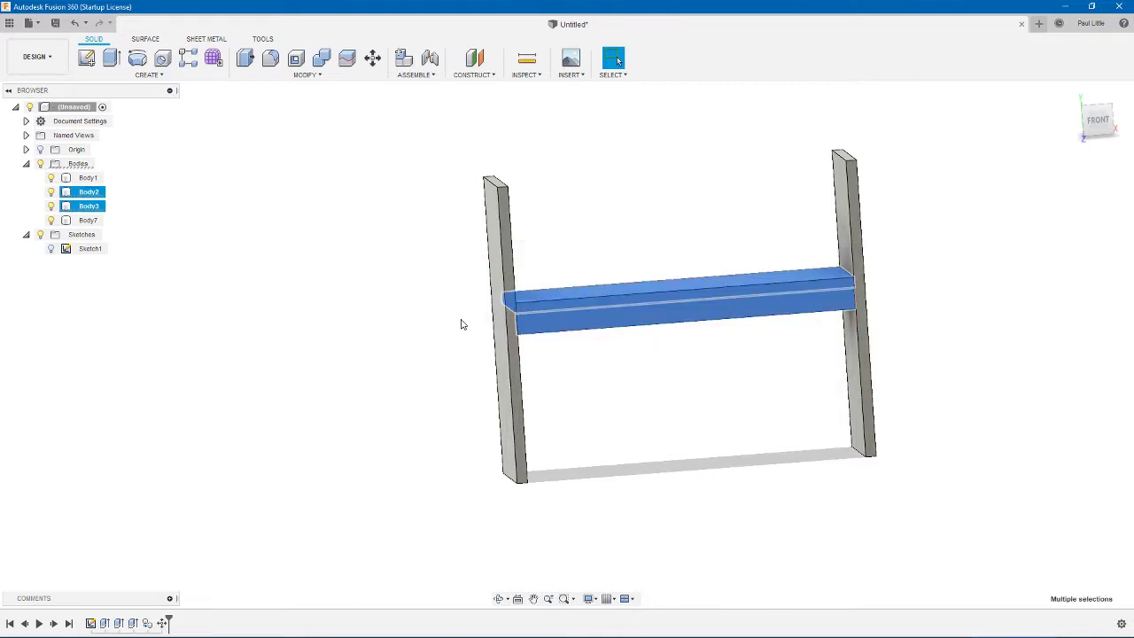
key(m)
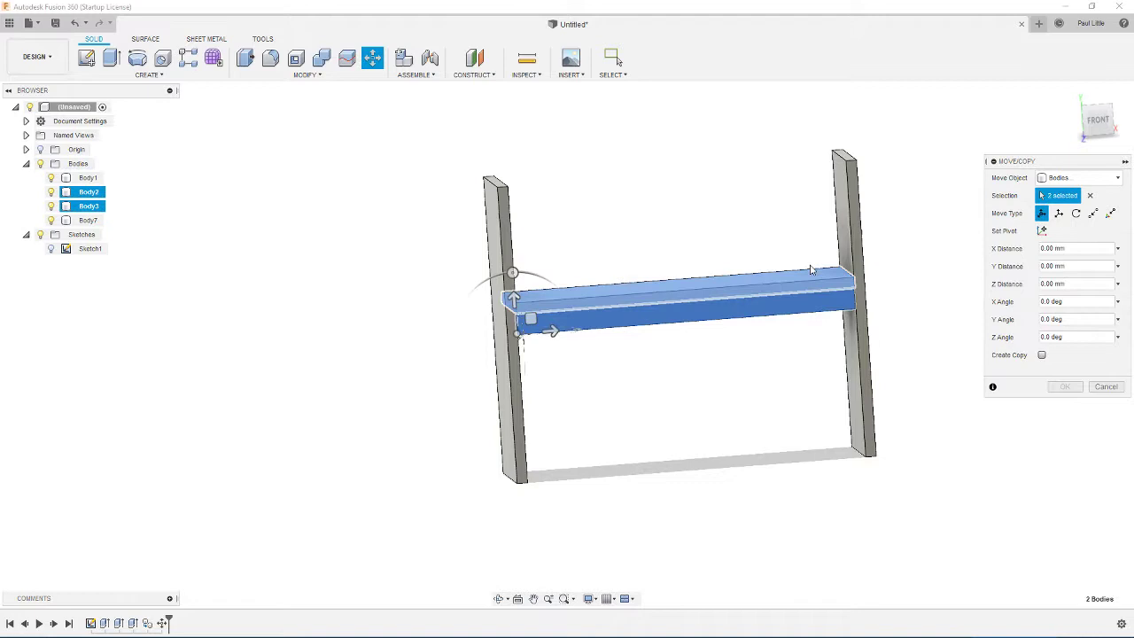
shift+middle_drag(705, 302, 697, 316)
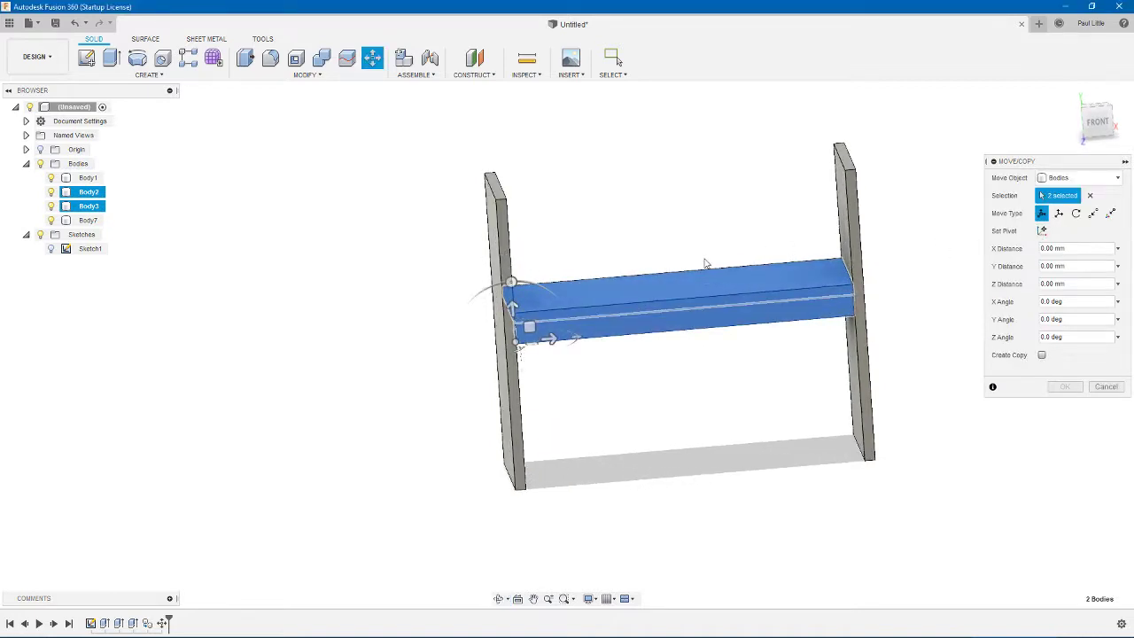
click(1042, 231)
click(681, 290)
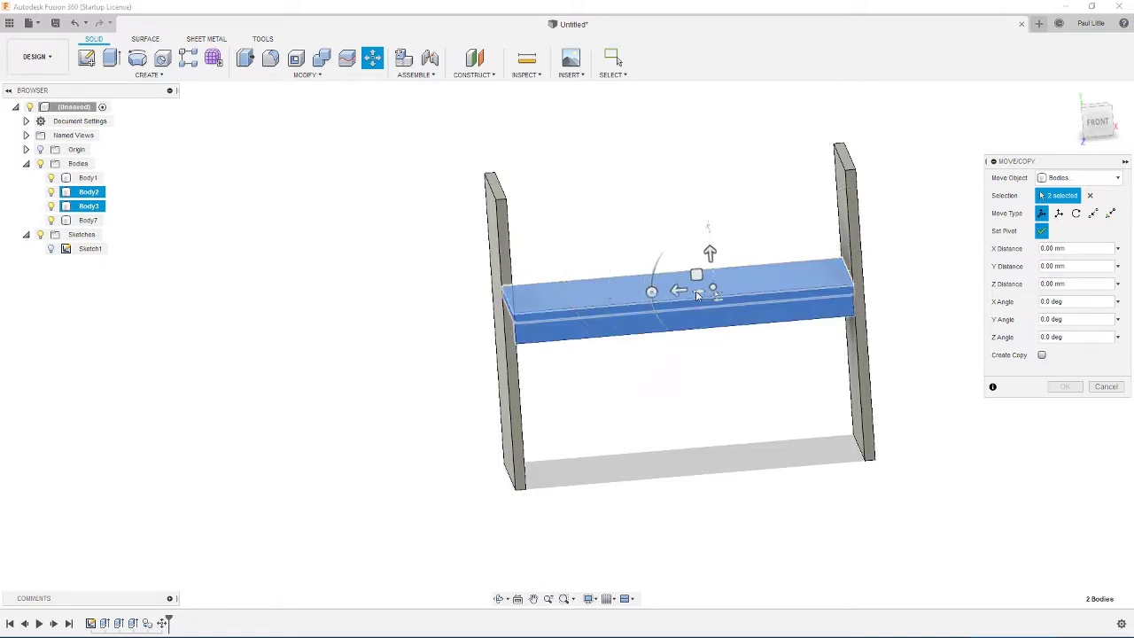
click(680, 289)
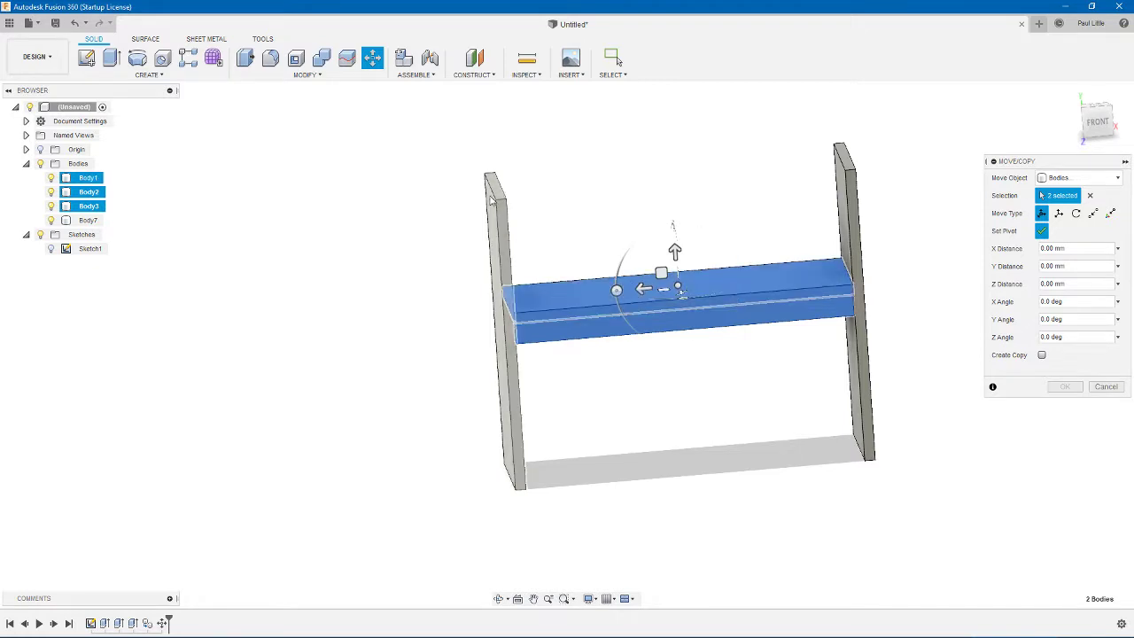
click(1040, 234)
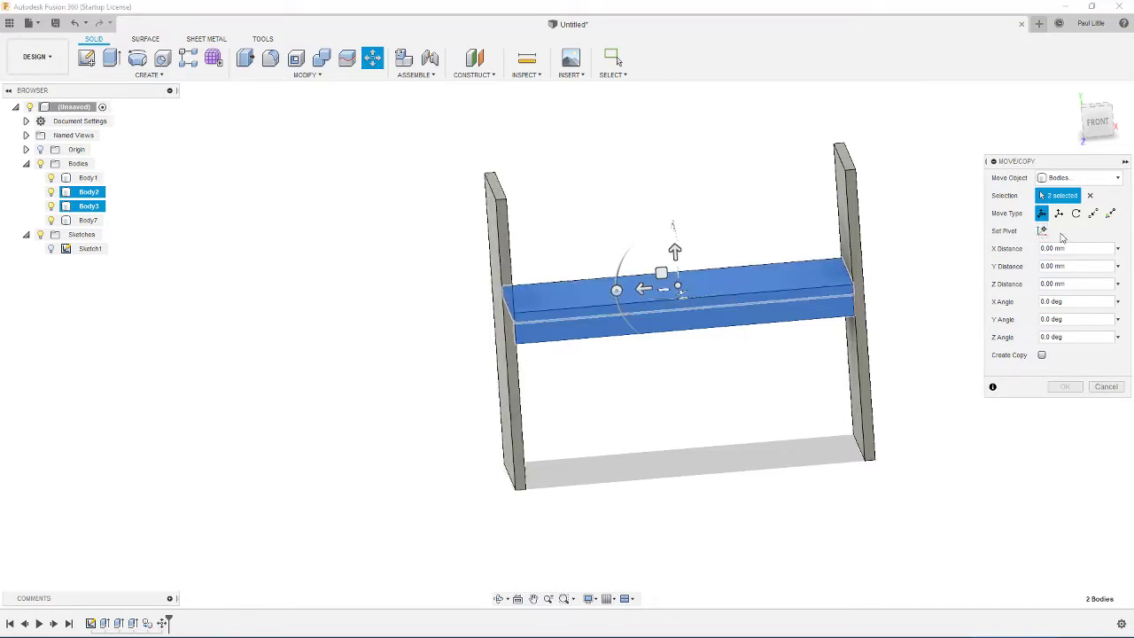
Move the two horizontal boards 54.987 mm up in Z so they sit flush with the tops of the uprights
mouse_move(673, 251)
mouse_down()
mouse_move(688, 164)
mouse_move(692, 257)
mouse_up()
click(499, 193)
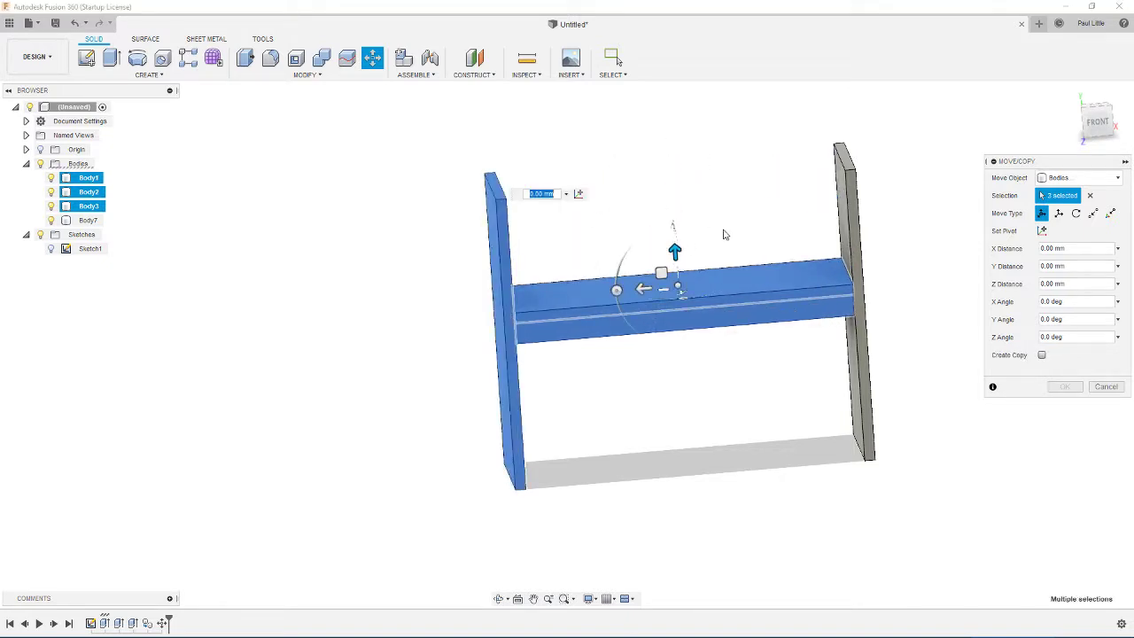
click(518, 222)
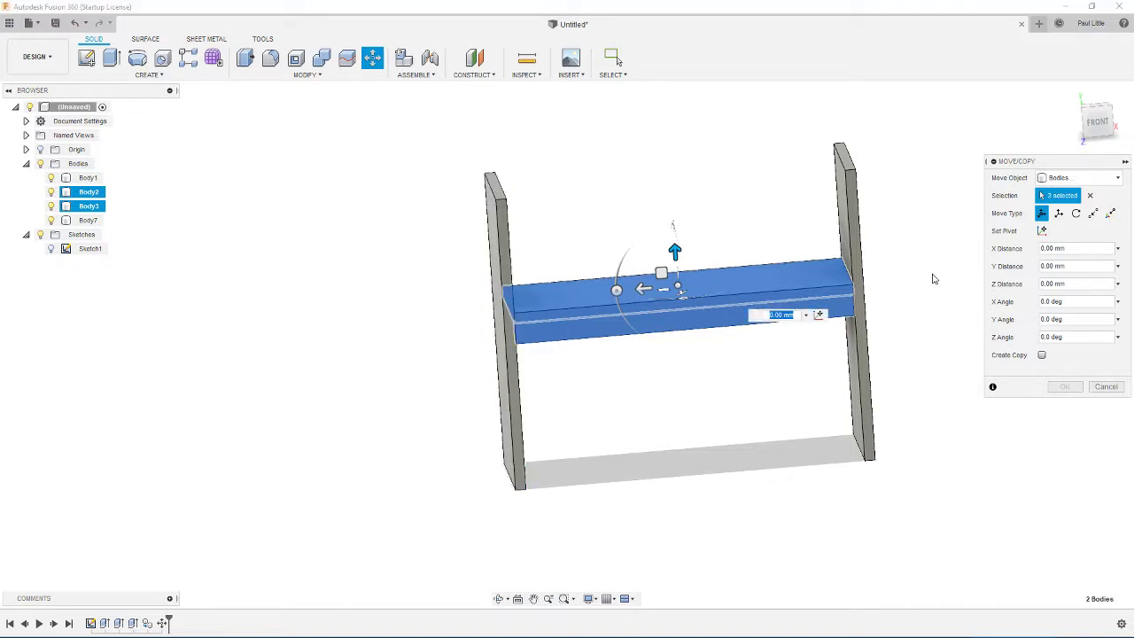
drag(674, 251, 667, 147)
drag(495, 181, 495, 181)
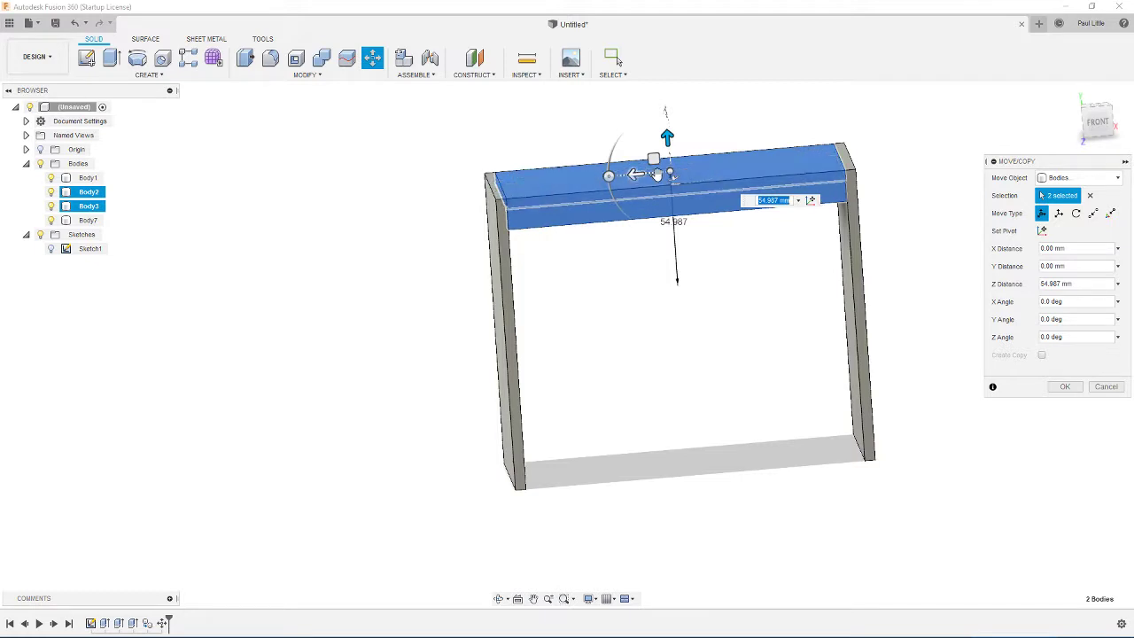
click(1080, 393)
Confirm the move and start a new Move with only the two horizontal boards at the top of the frame selected
drag(449, 304, 931, 124)
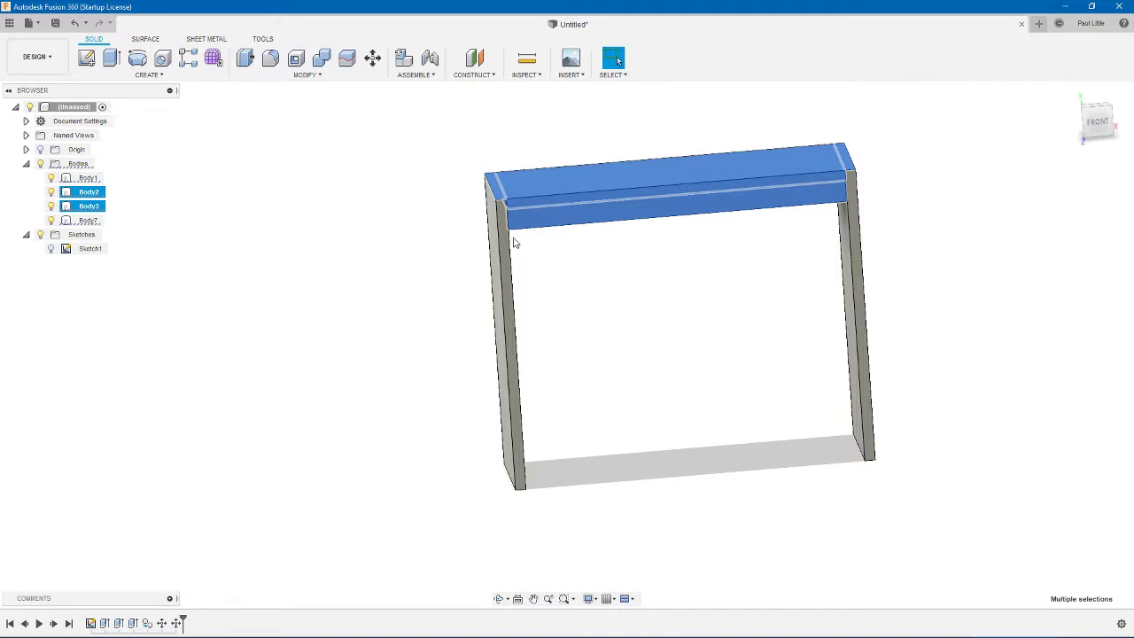
click(614, 266)
drag(451, 306, 928, 105)
key(m)
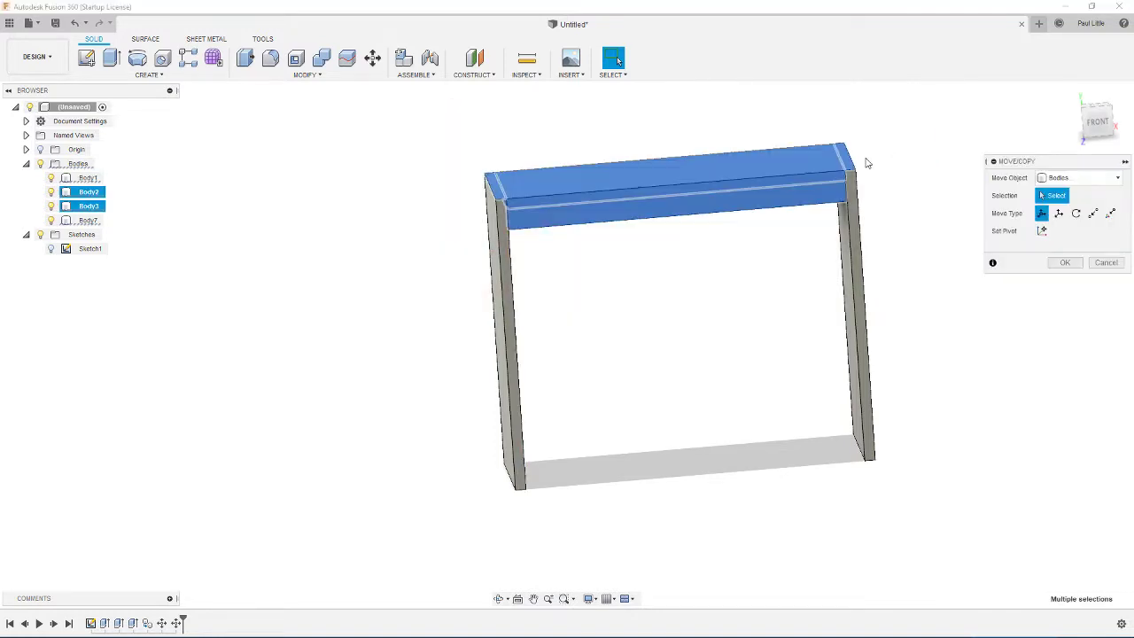
key(ctrl+a)
drag(502, 508, 893, 370)
drag(920, 526, 410, 335)
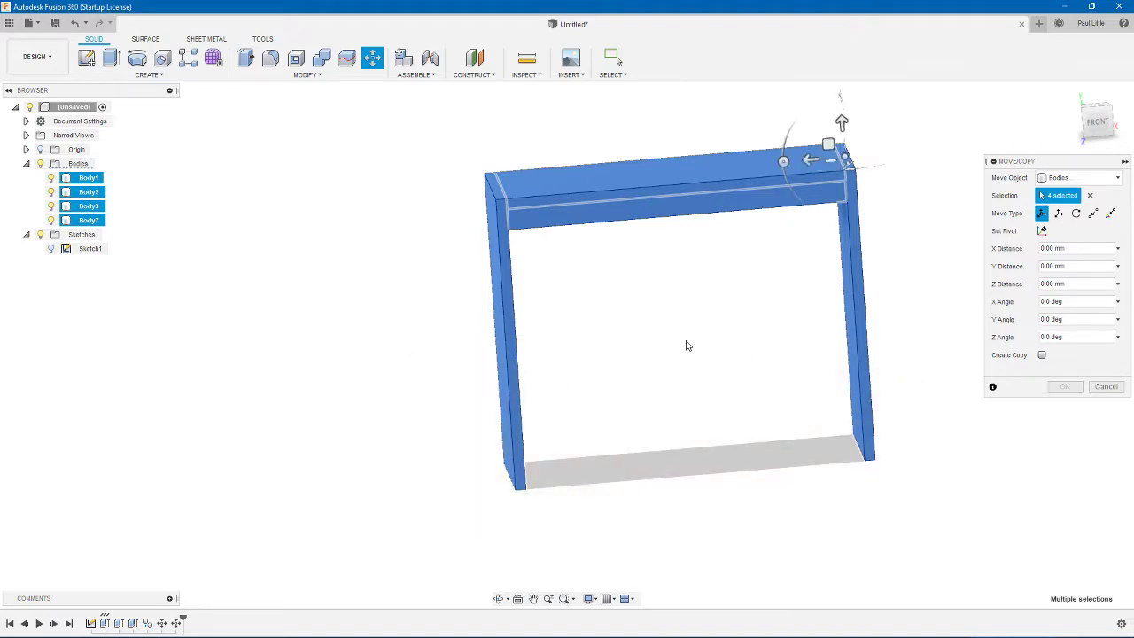
shift+drag(860, 517, 296, 356)
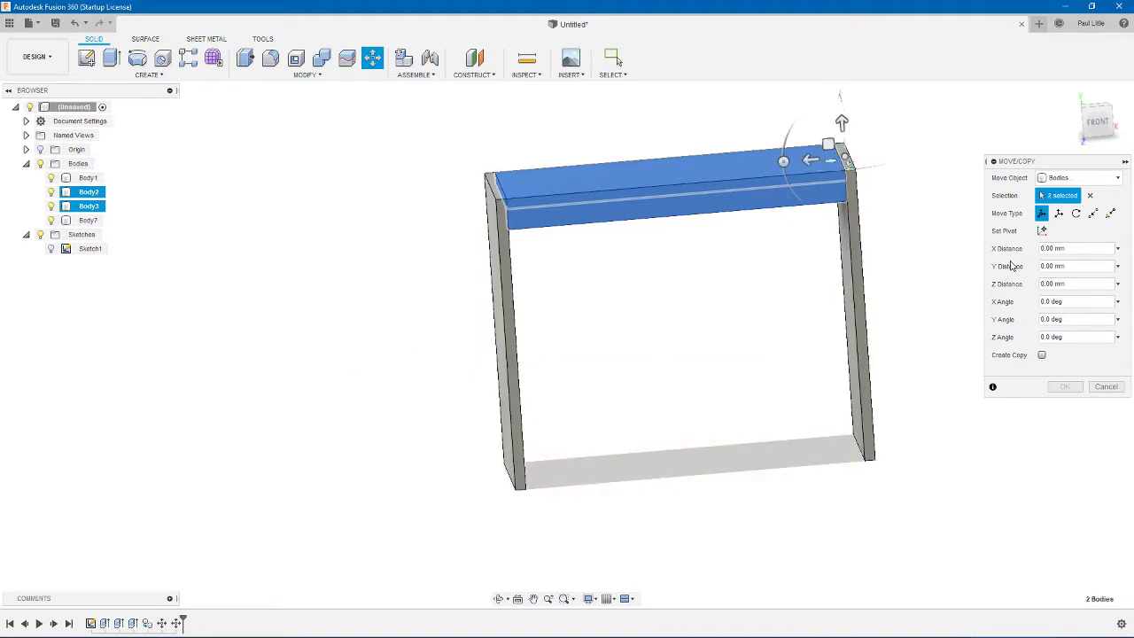
Copy the two top boards 40 mm down in Z and place the pivot on the copied front board's bottom edge
click(1041, 356)
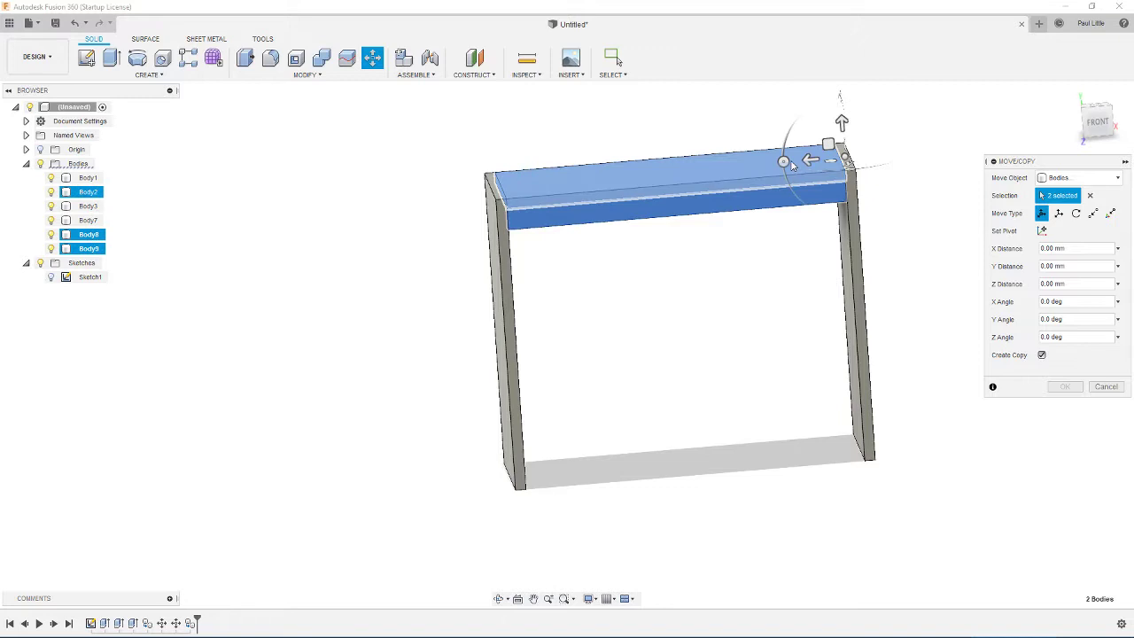
drag(840, 122, 847, 206)
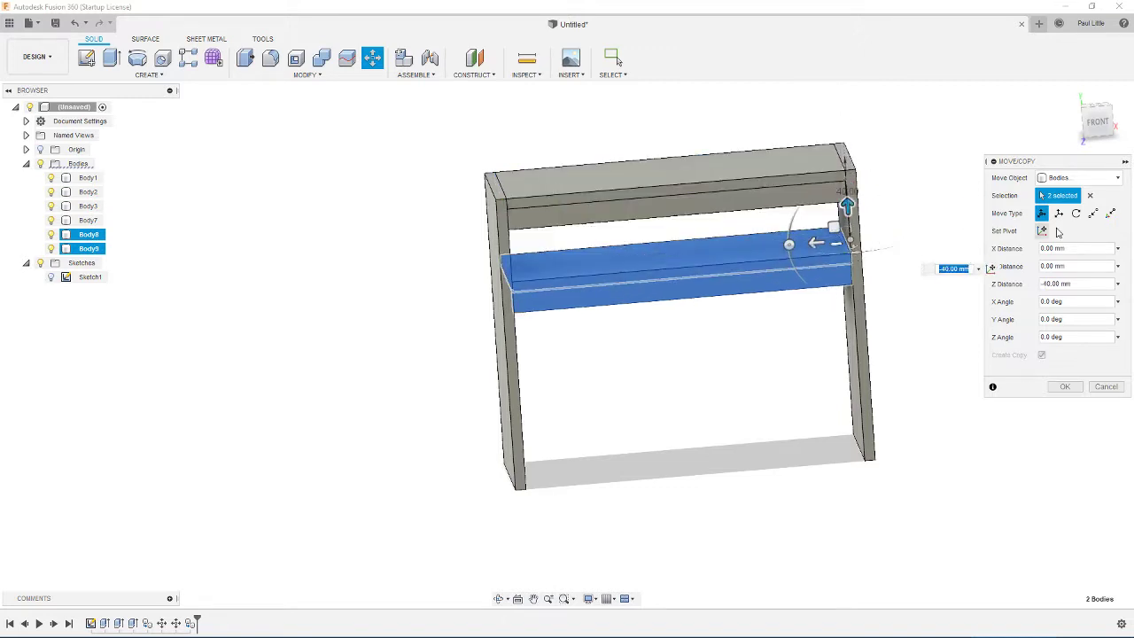
click(1042, 232)
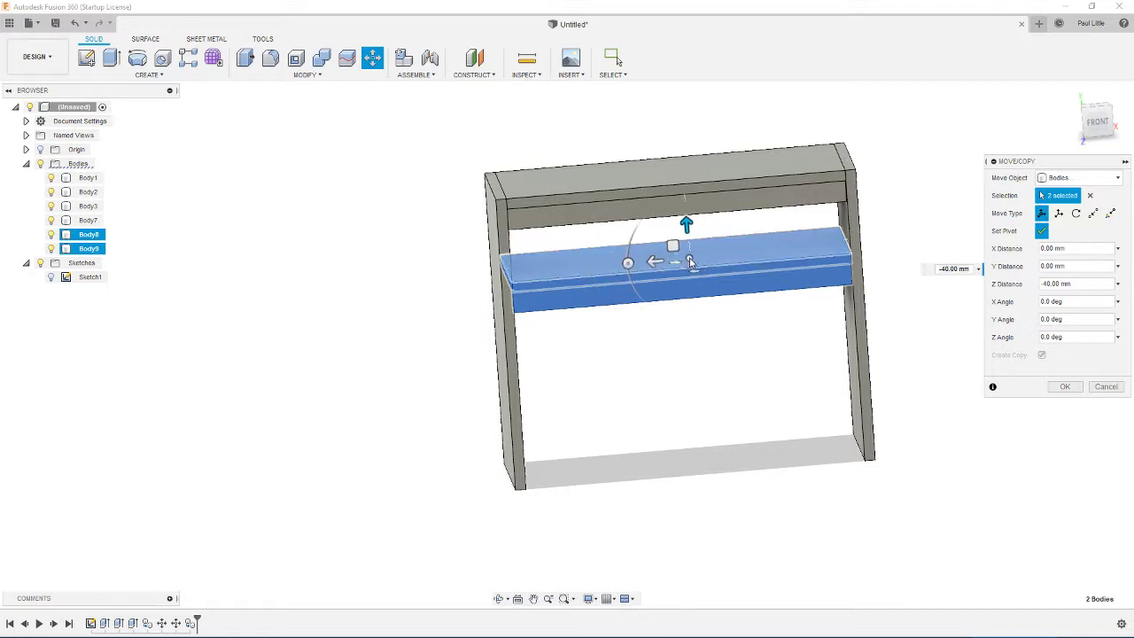
shift+middle_drag(660, 329, 692, 273)
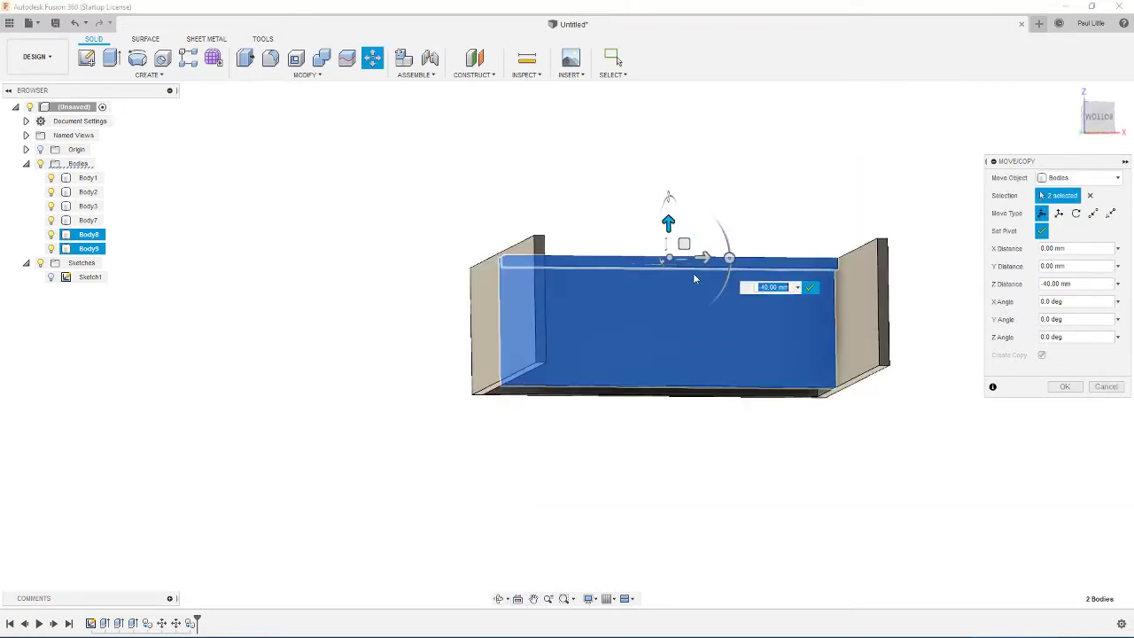
scroll(690, 275, up, 5)
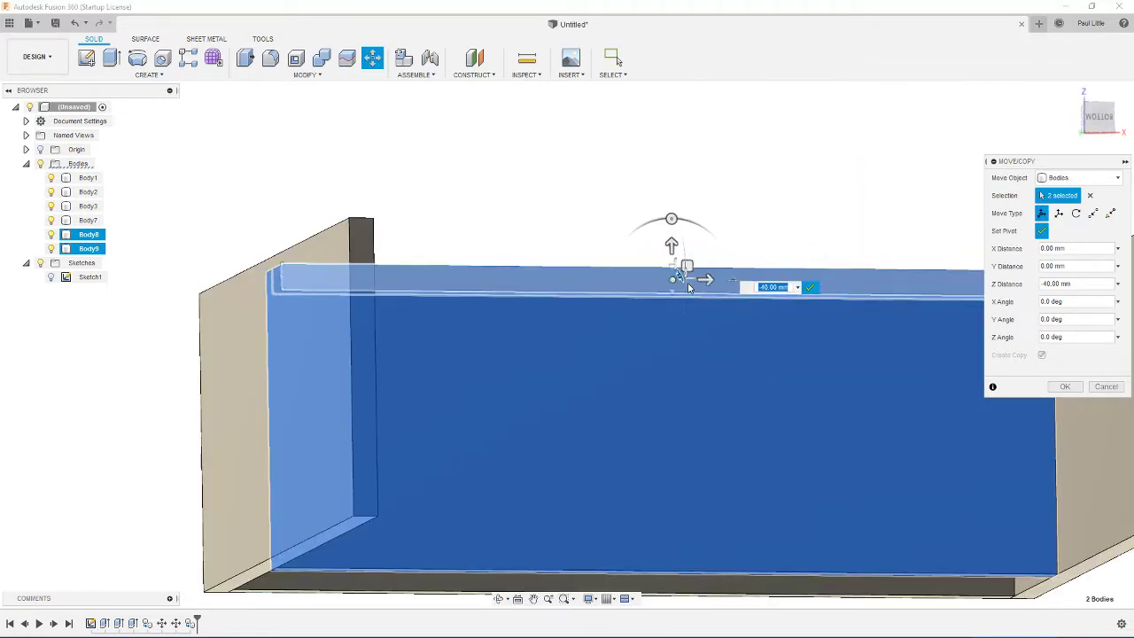
click(680, 286)
shift+middle_drag(671, 200, 678, 297)
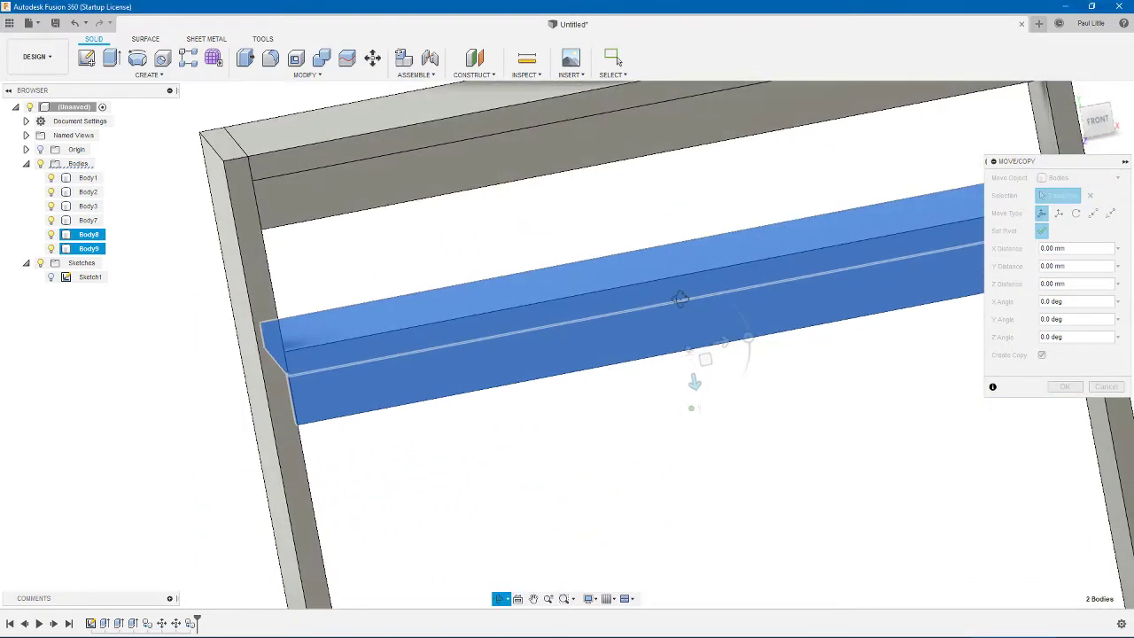
scroll(677, 298, down, 3)
middle_drag(683, 364, 669, 239)
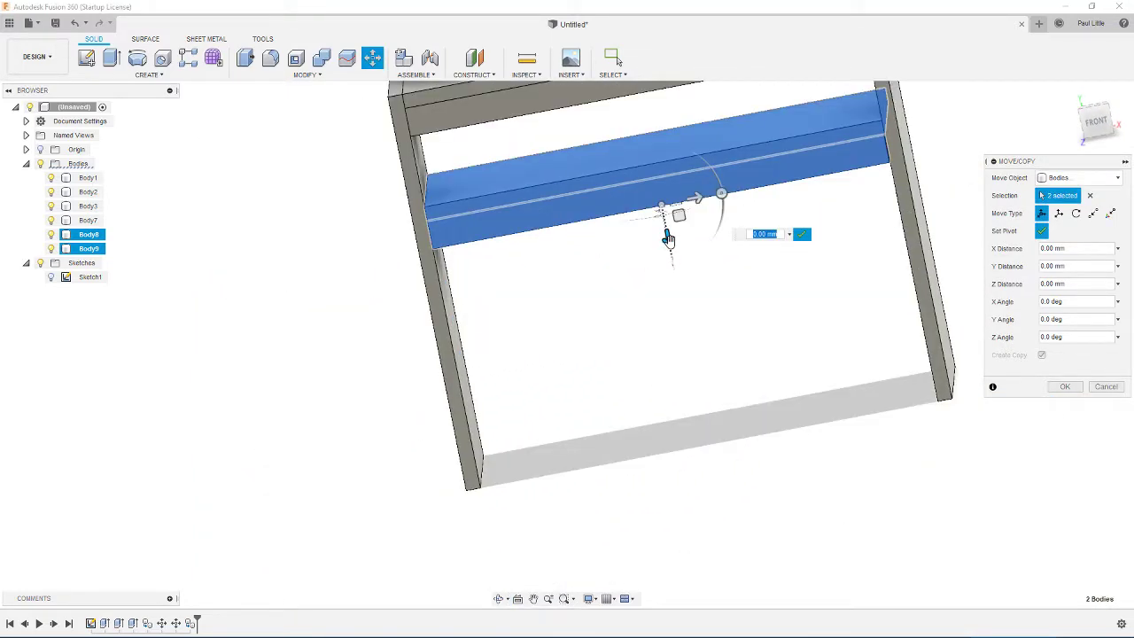
drag(667, 239, 750, 314)
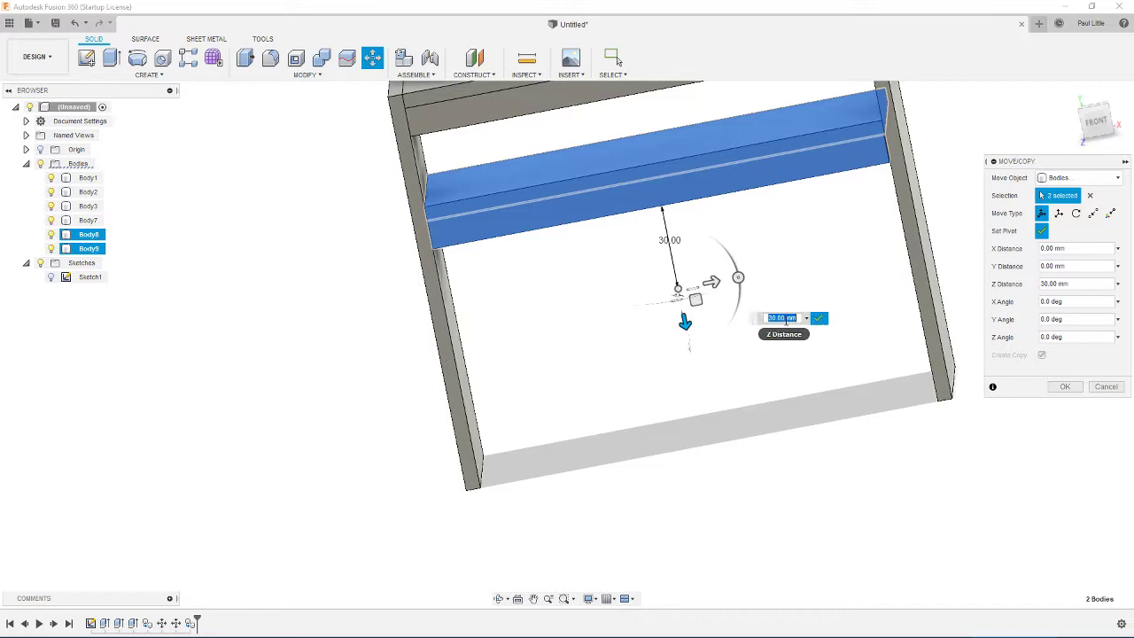
key(Return)
Finish the pivot placement and move the copied boards 85 mm down to the lower end of the uprights
click(804, 237)
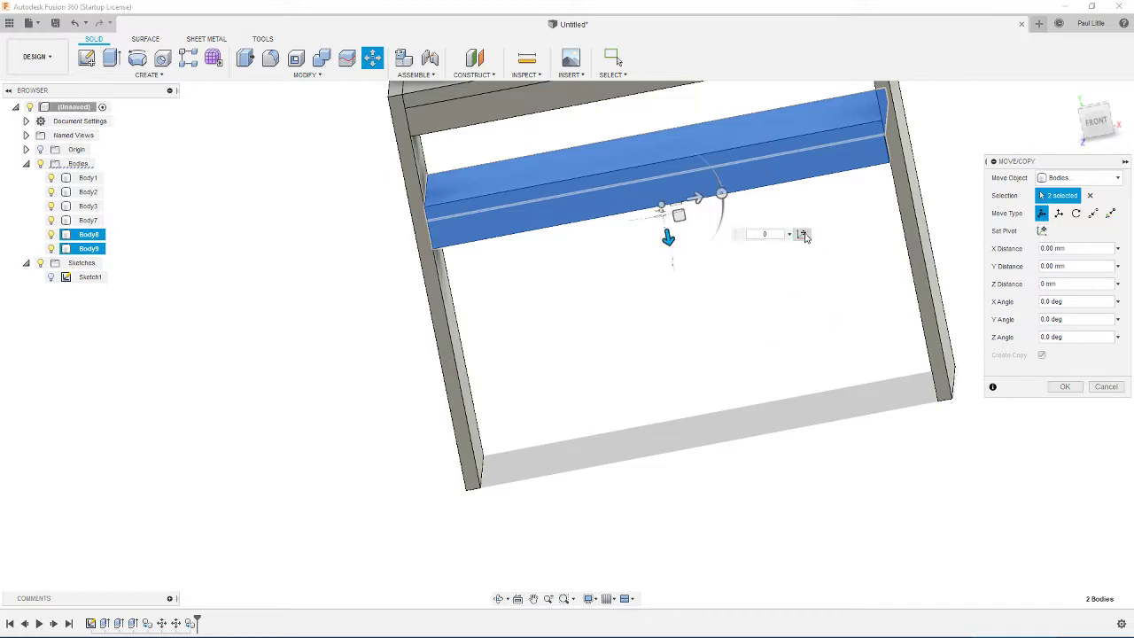
shift+middle_drag(669, 403, 728, 300)
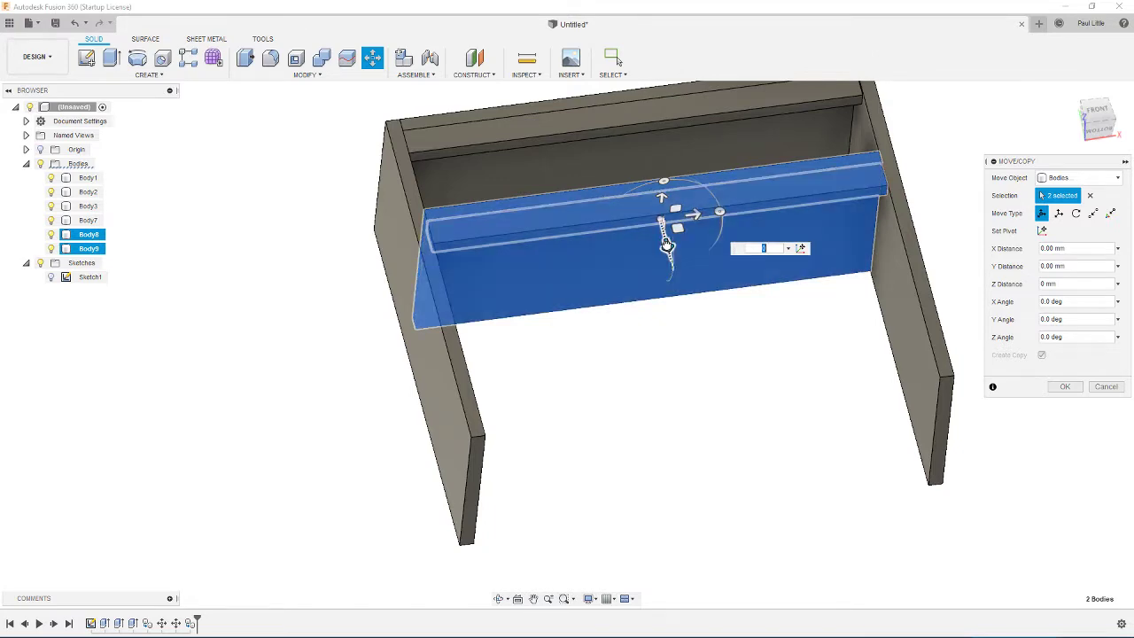
text(30)
key(Return)
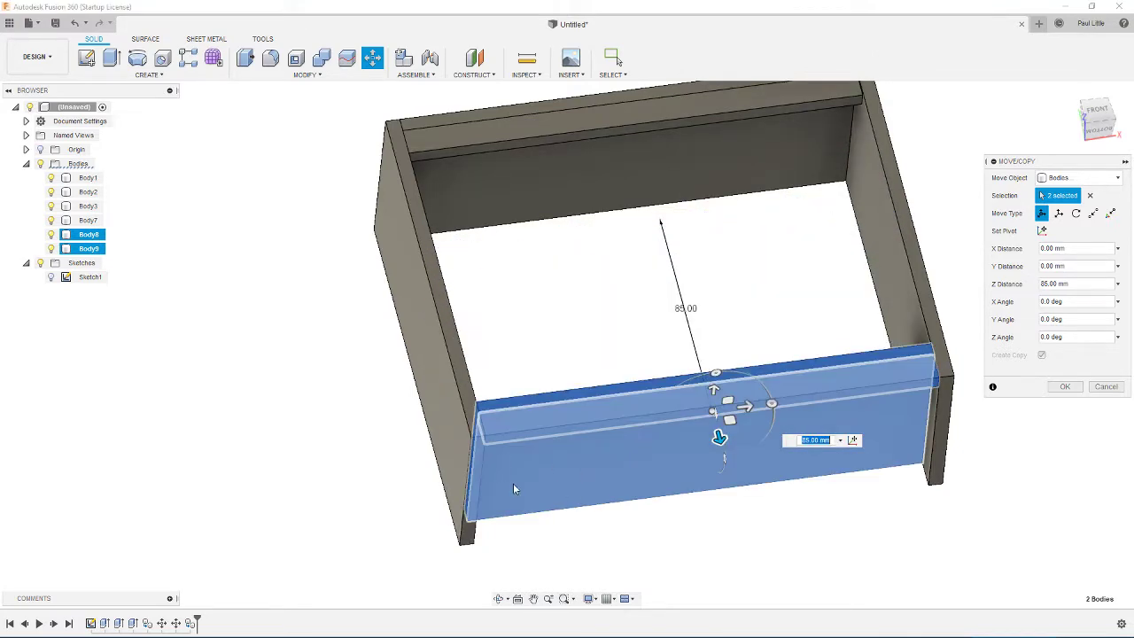
shift+middle_drag(513, 488, 682, 416)
click(1064, 387)
Start another Move with only the two boards at the bottom of the frame selected, leaving out the uprights
click(688, 405)
drag(275, 544, 1042, 280)
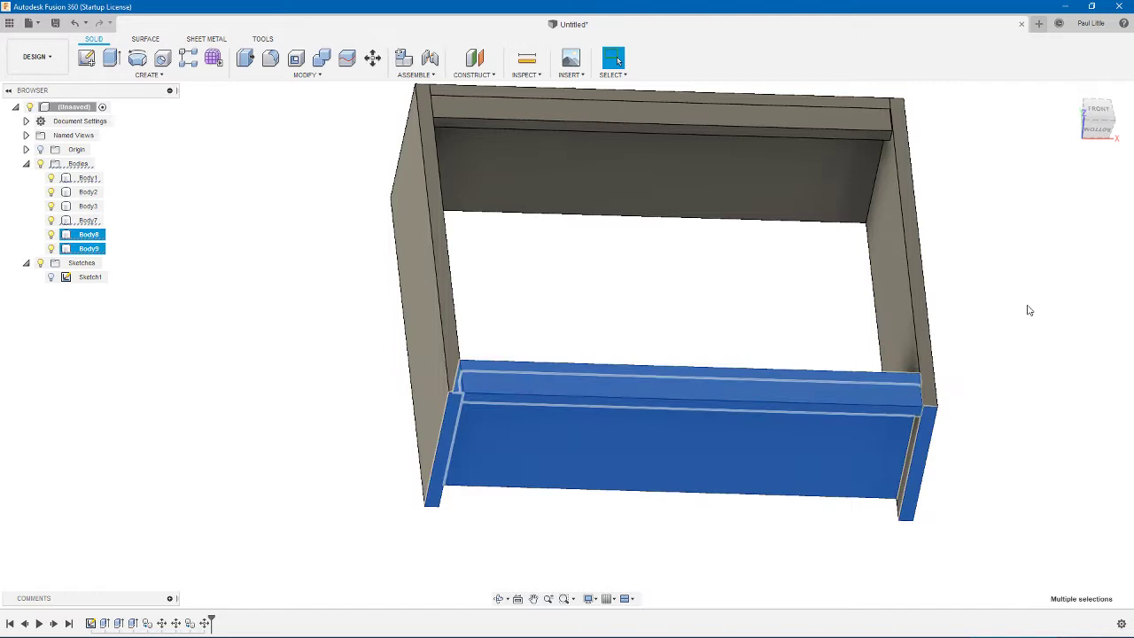
key(m)
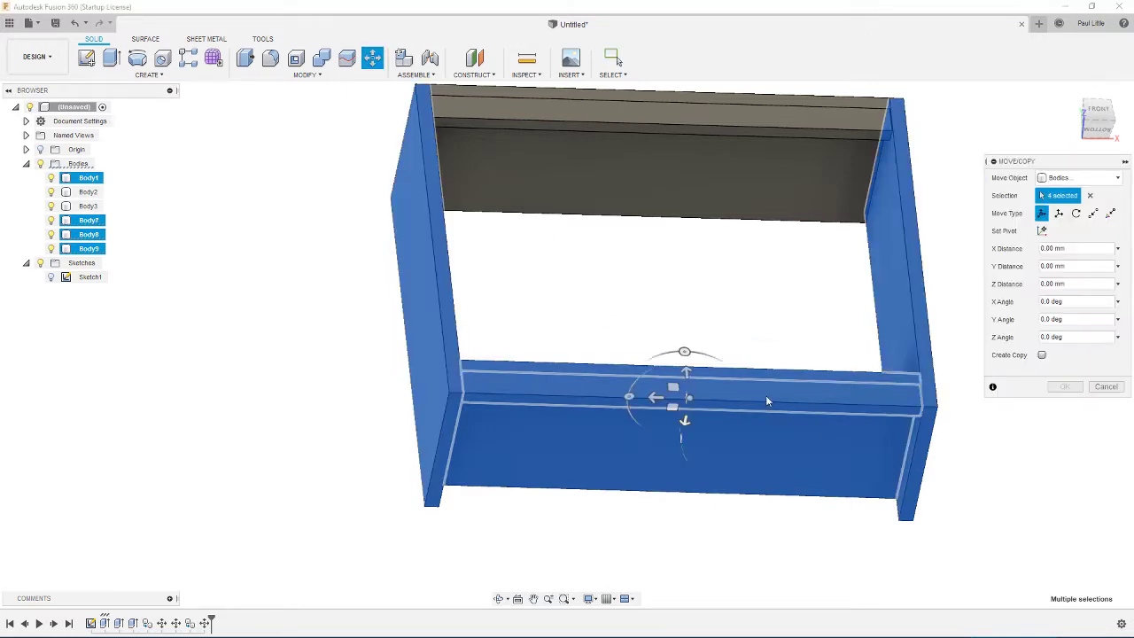
drag(302, 203, 929, 284)
ctrl+drag(943, 206, 382, 315)
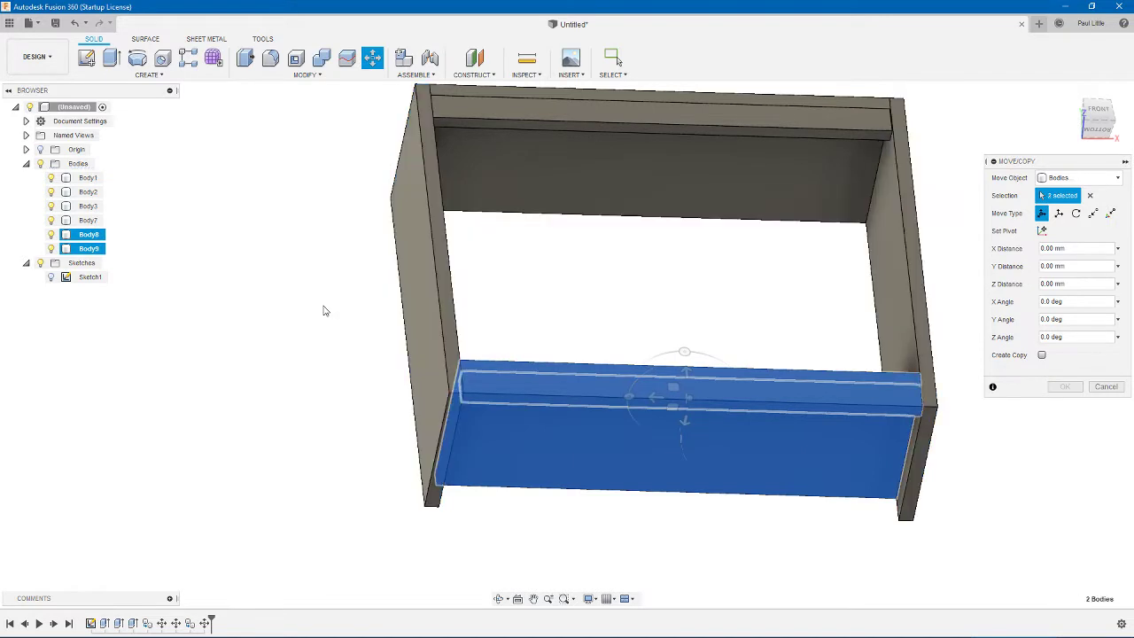
shift+middle_drag(677, 278, 666, 338)
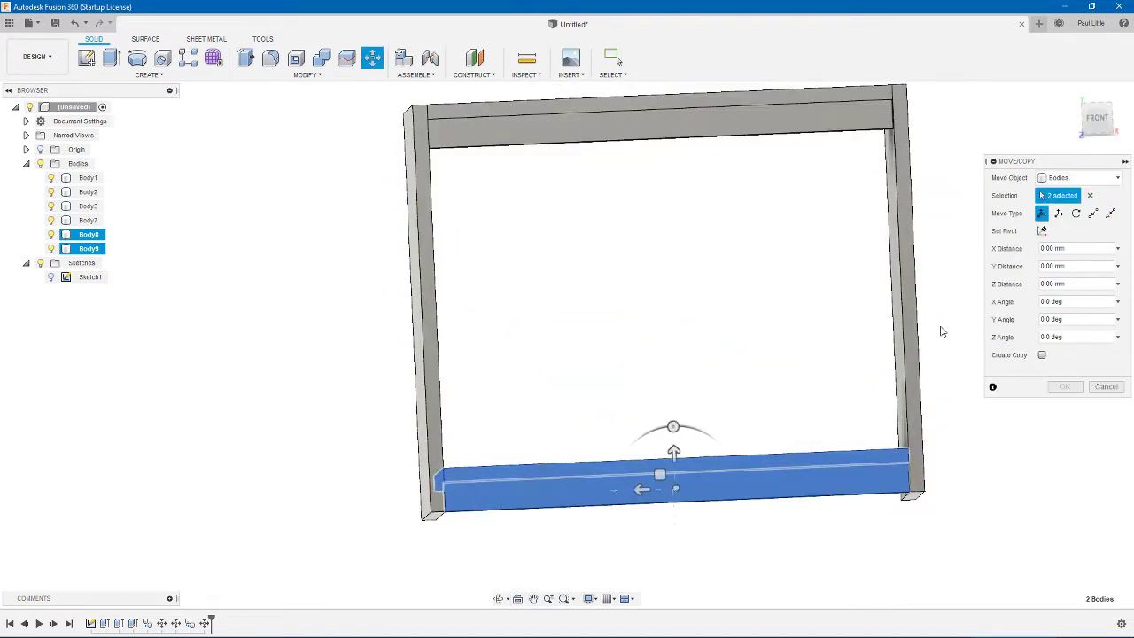
Enable copying for the two bottom boards and set the pivot on the bottom shelf's top face
click(1042, 355)
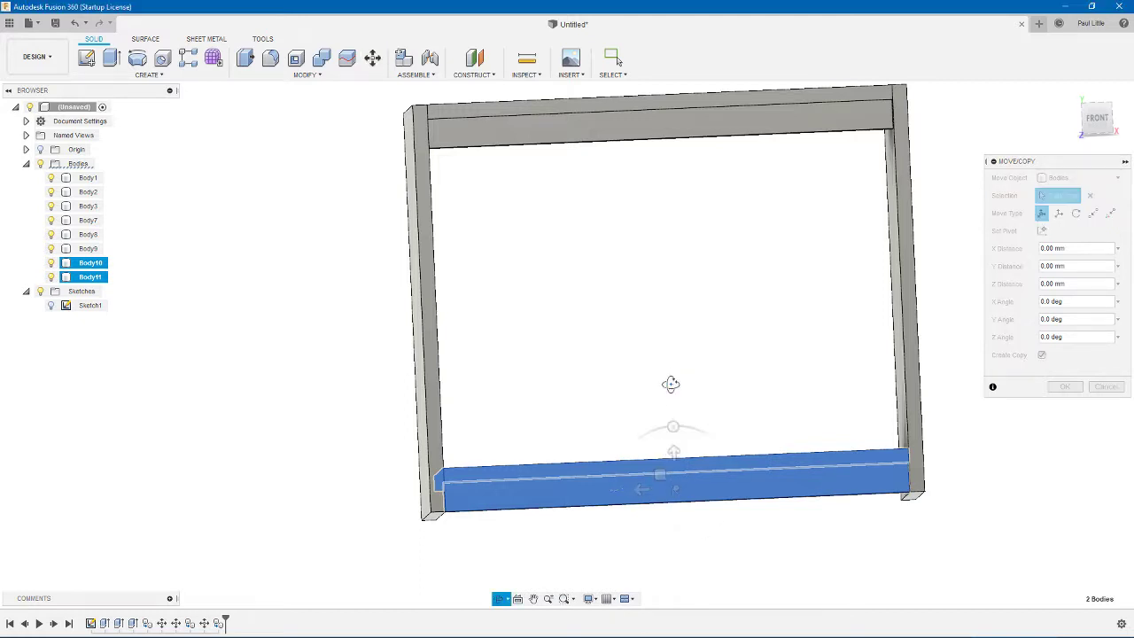
shift+middle_drag(670, 384, 671, 433)
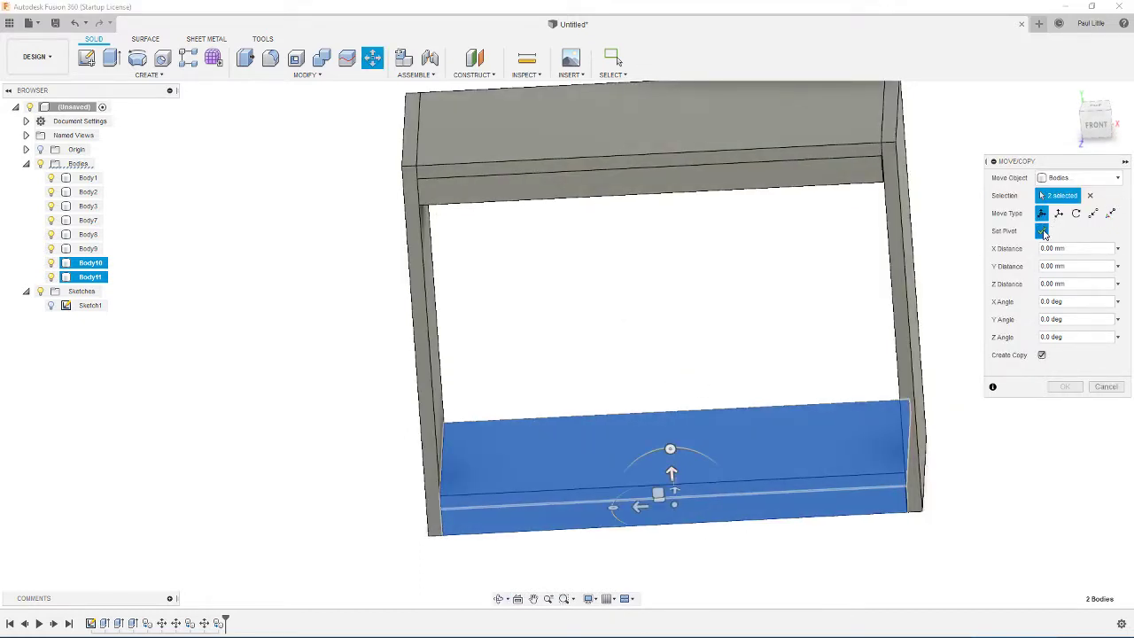
click(739, 452)
click(1040, 354)
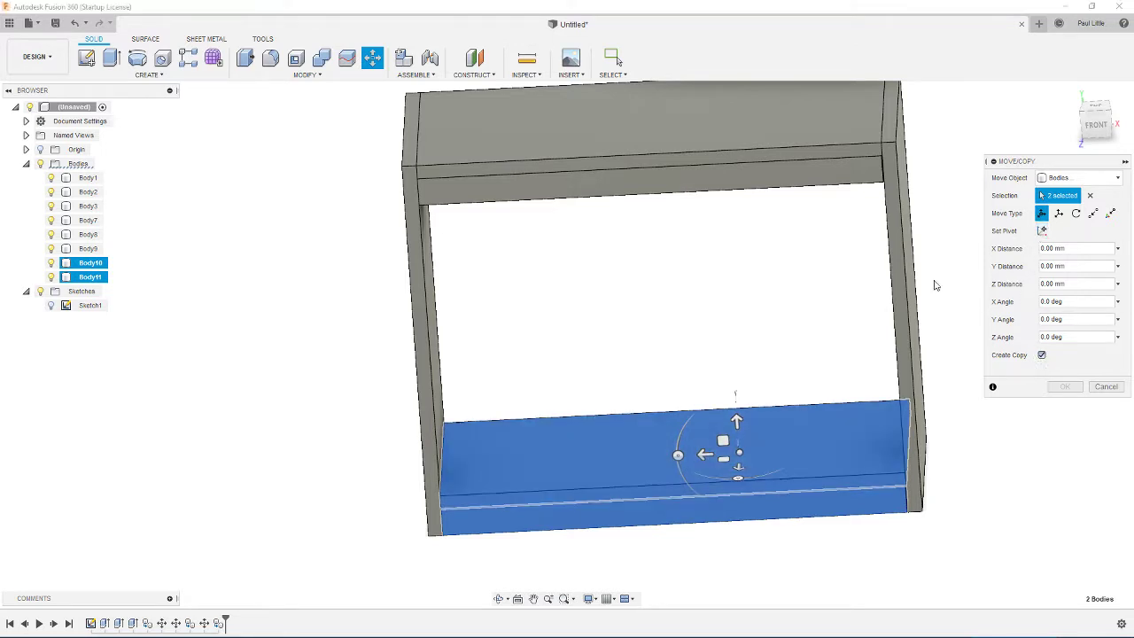
Move the copied boards 125 mm up in Z, level with the top boards
drag(736, 422, 665, 111)
text(125)
key(Return)
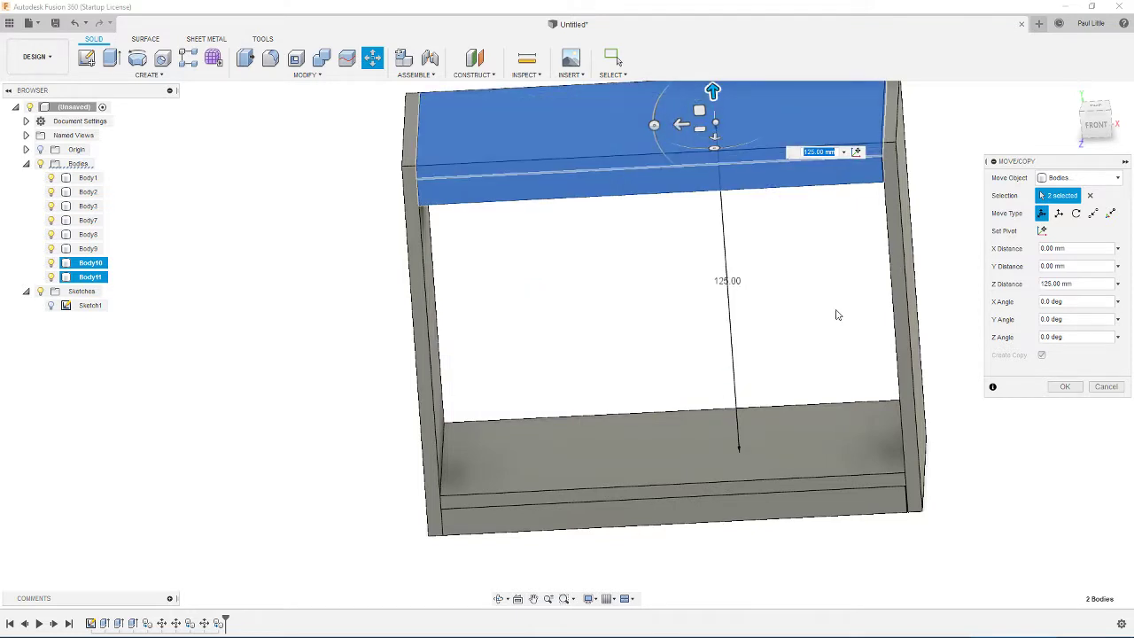
shift+middle_drag(623, 287, 651, 252)
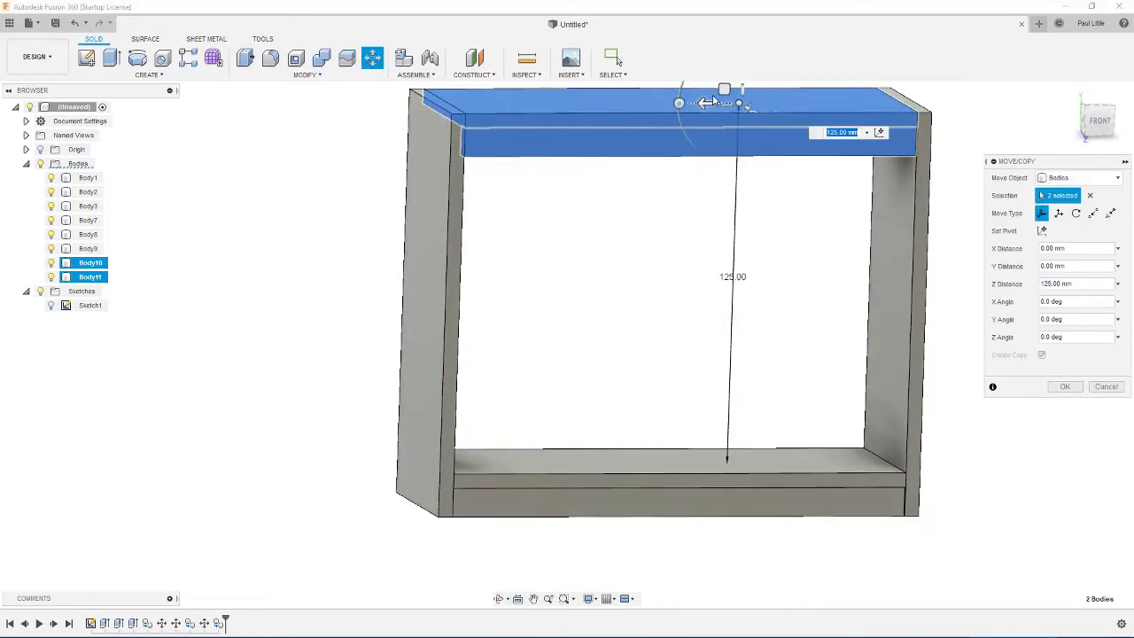
shift+middle_drag(699, 128, 832, 223)
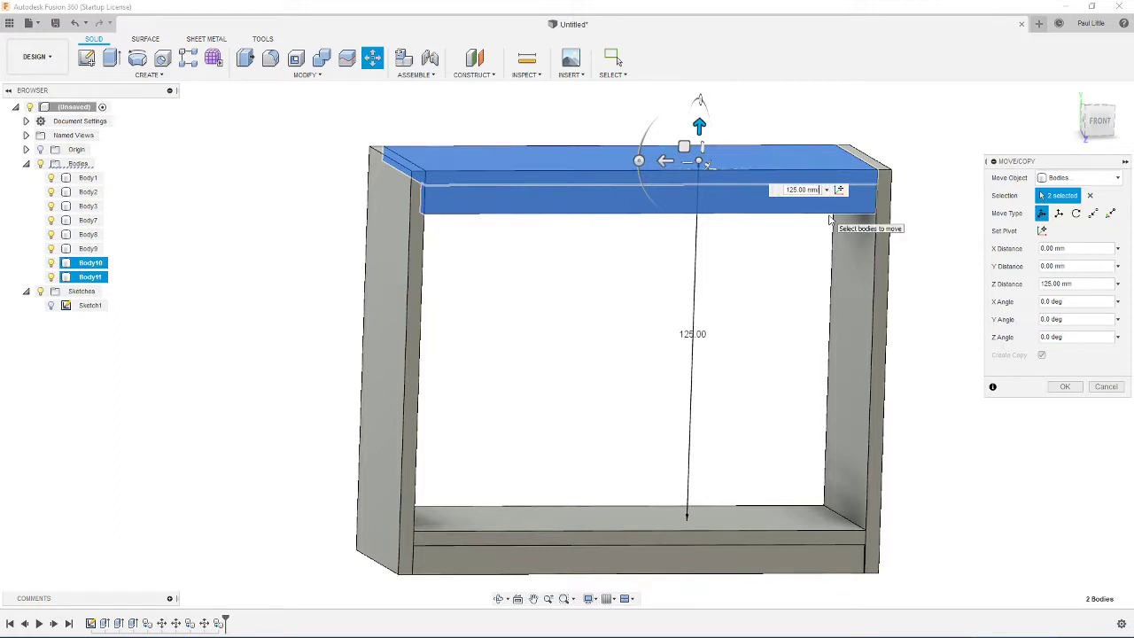
Try a Z distance of 125 mm / 2 for the copied boards and change it to 125 mm / 3
key(Return)
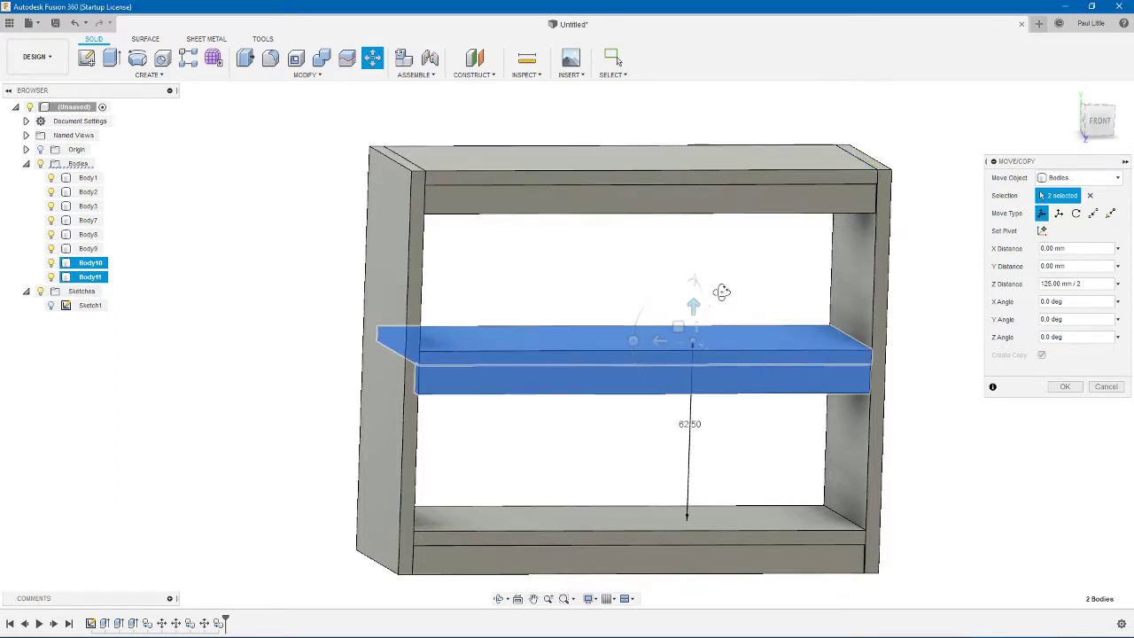
shift+middle_drag(722, 292, 707, 295)
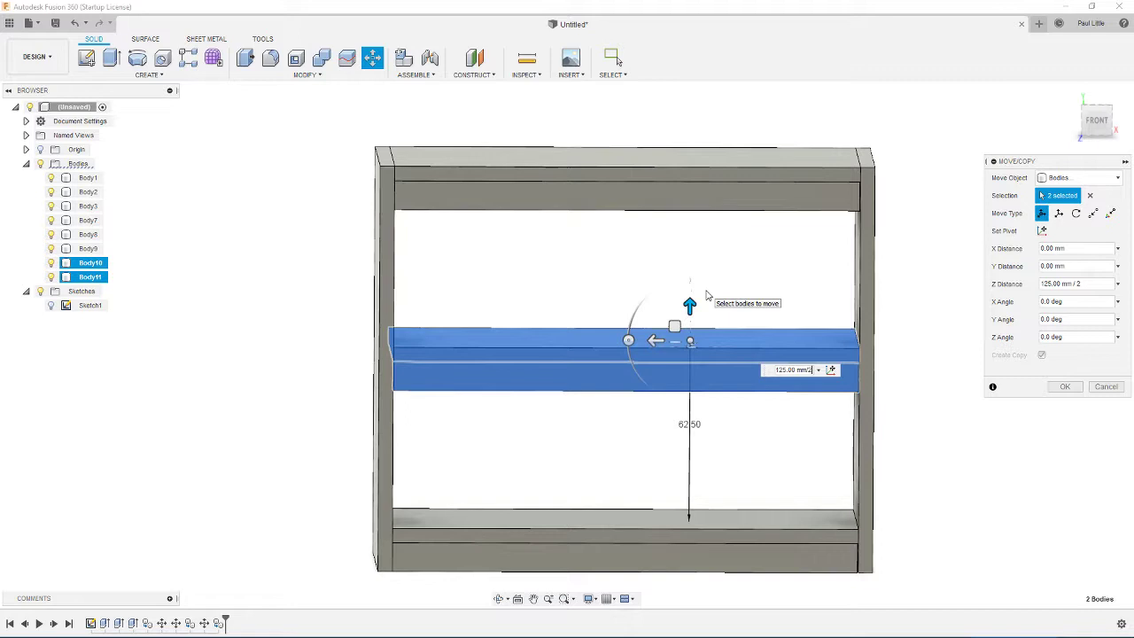
text(/3)
key(Return)
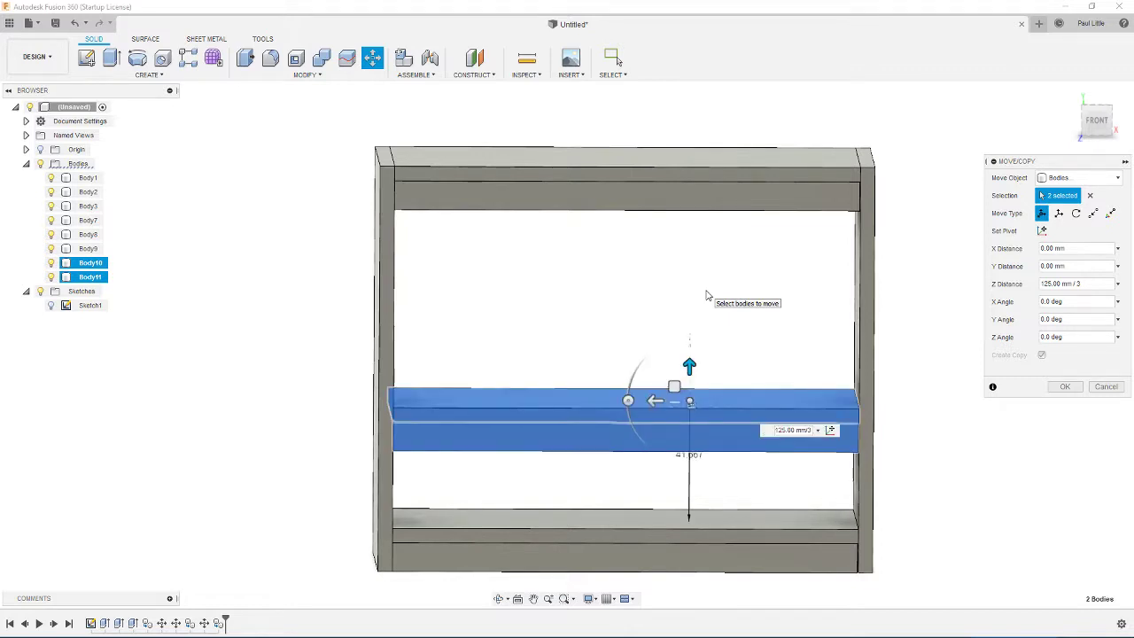
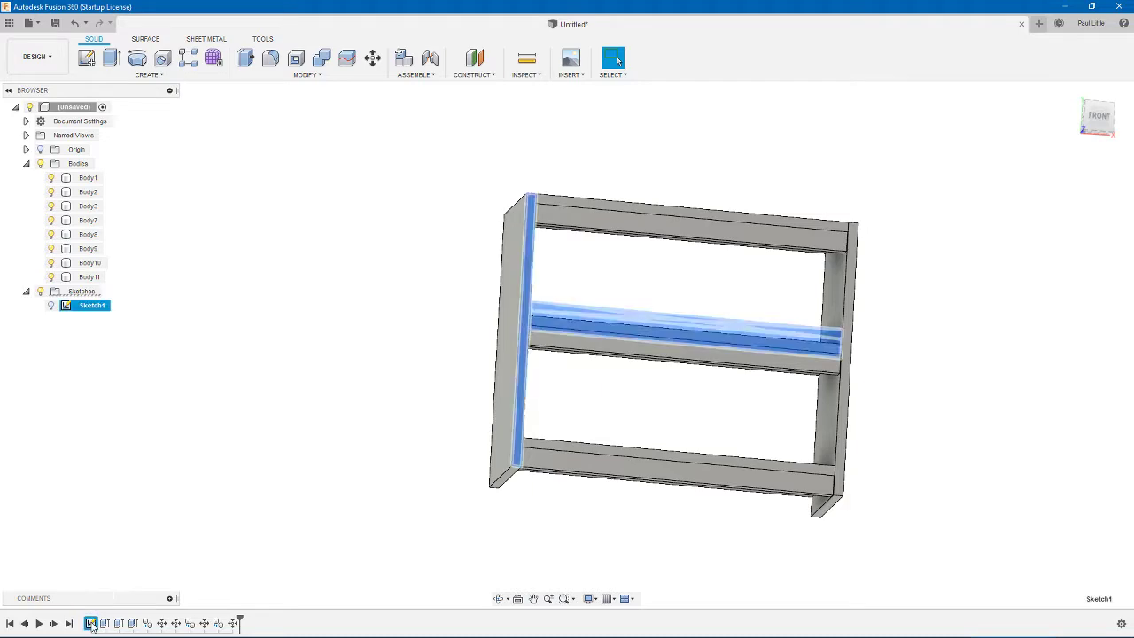
Check the expressions behind the front board height, shelf thickness and upright width dimensions in the sketch
scroll(625, 380, up, 2)
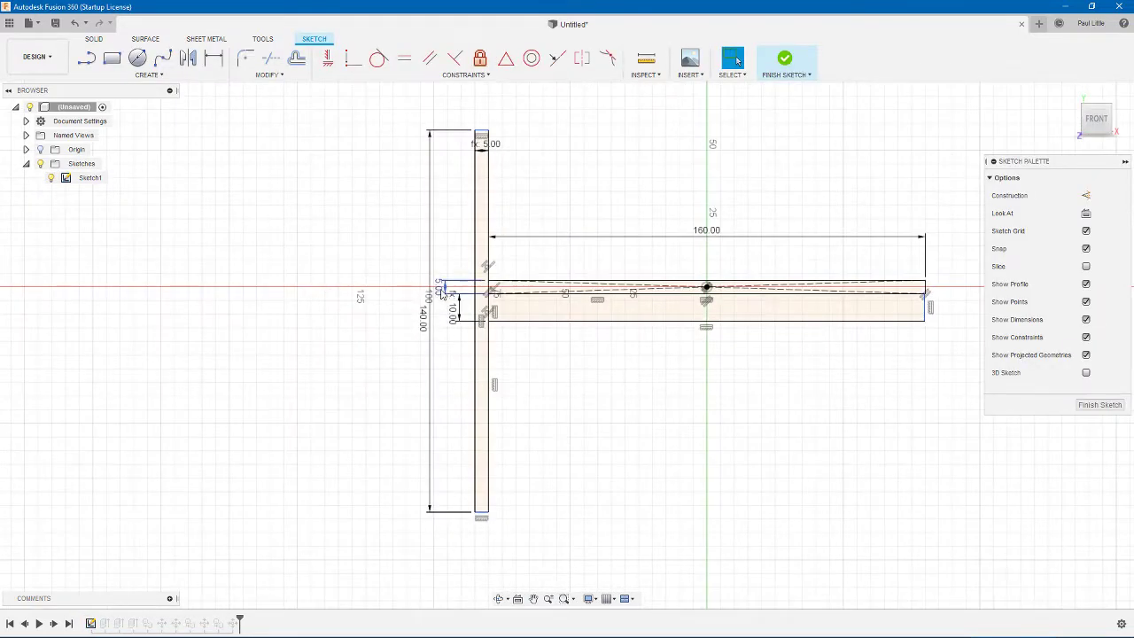
double_click(463, 307)
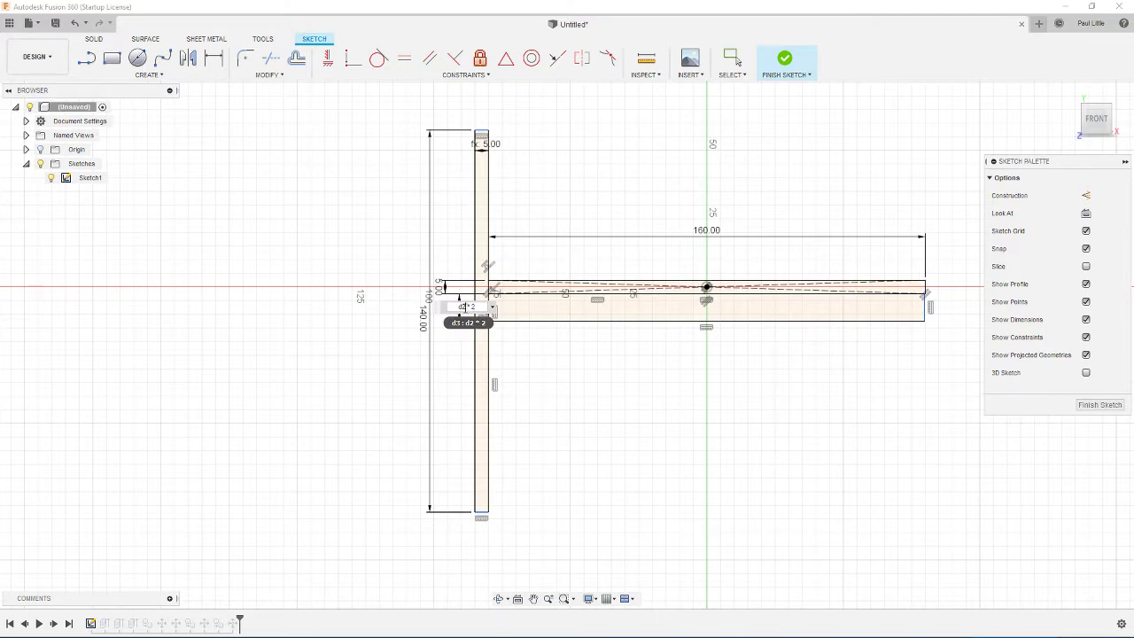
key(Return)
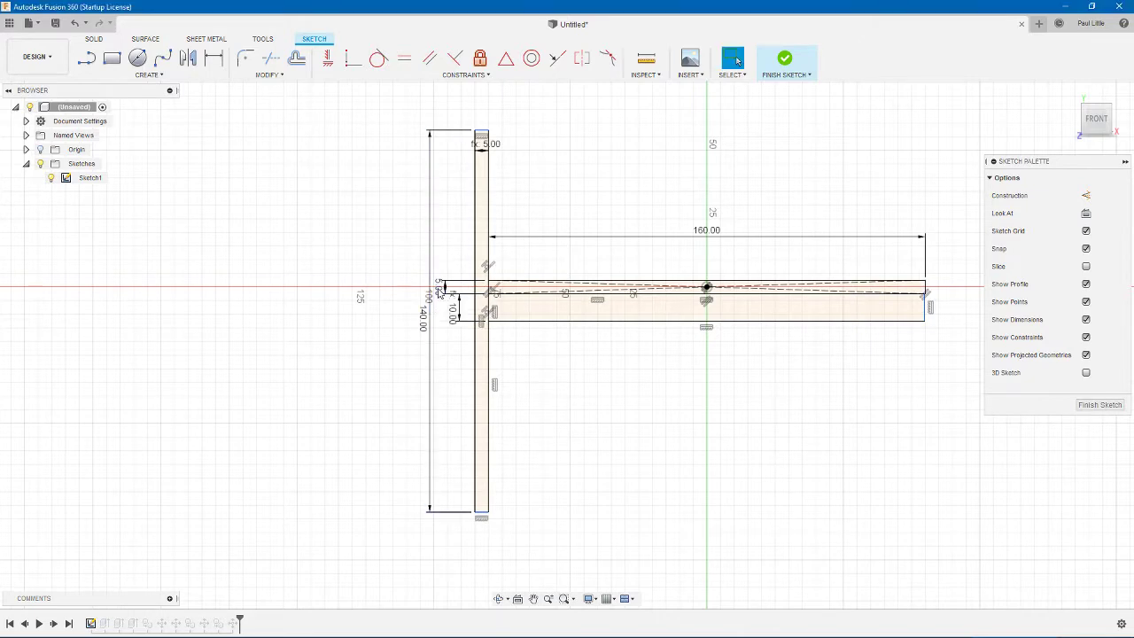
double_click(456, 288)
click(462, 286)
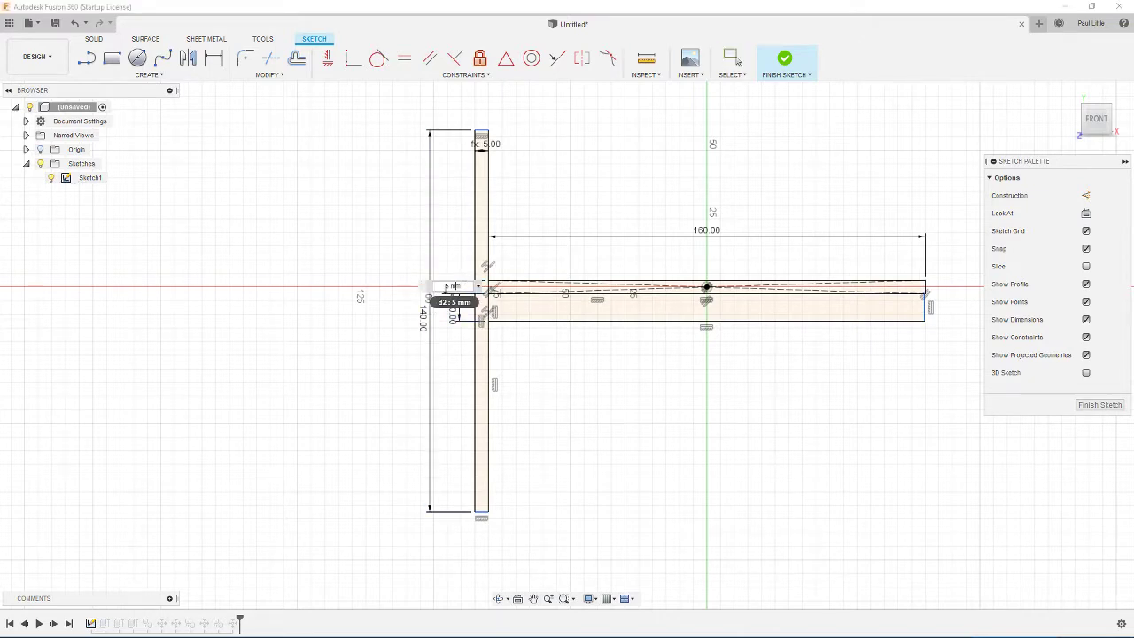
key(Return)
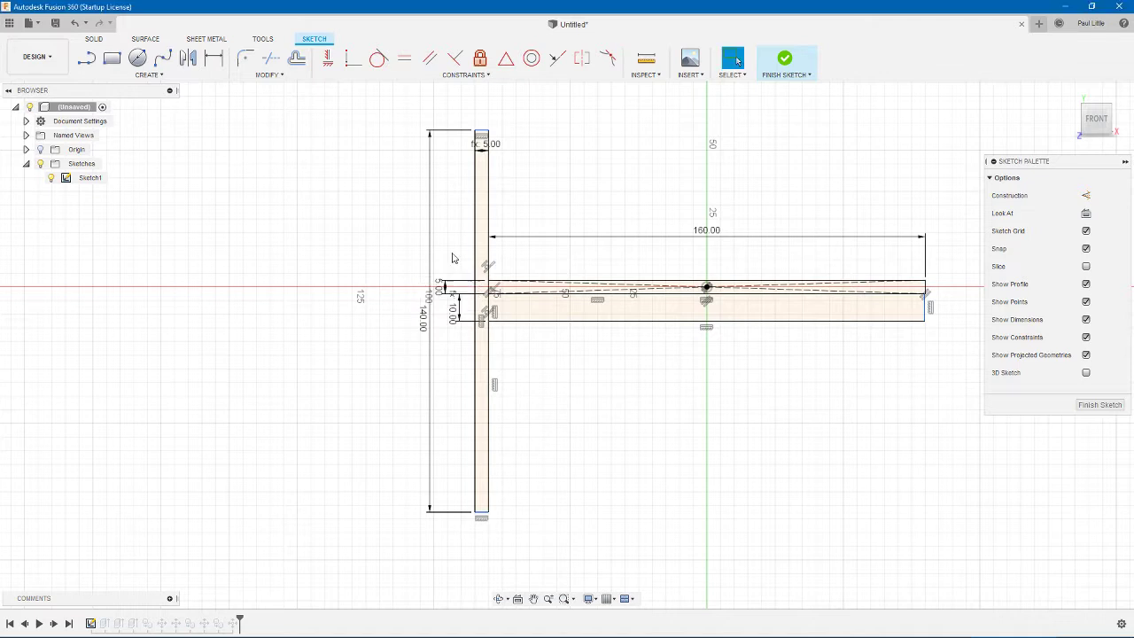
double_click(492, 144)
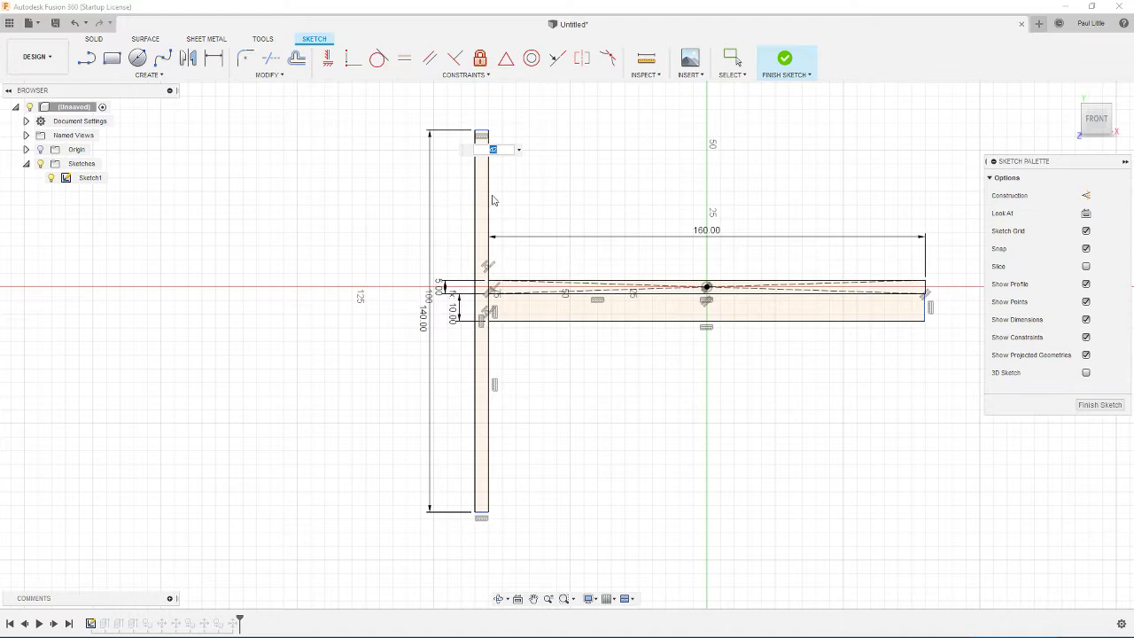
key(Return)
Set the shelf thickness dimension to 6 mm and check the shelf length dimension without changing it
double_click(439, 286)
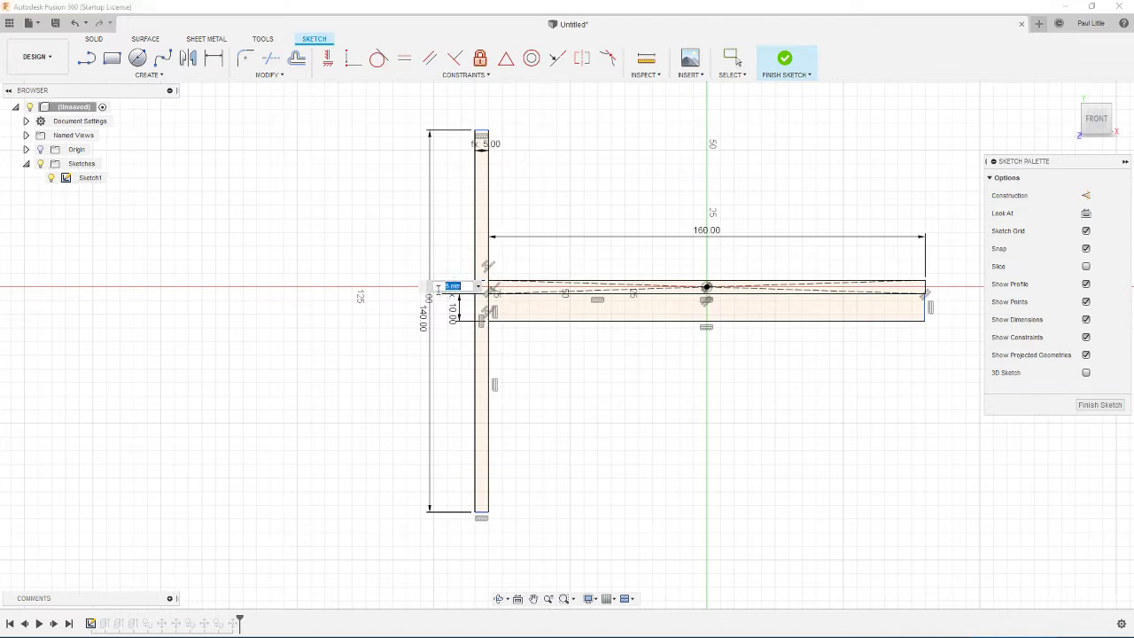
text(6)
key(Return)
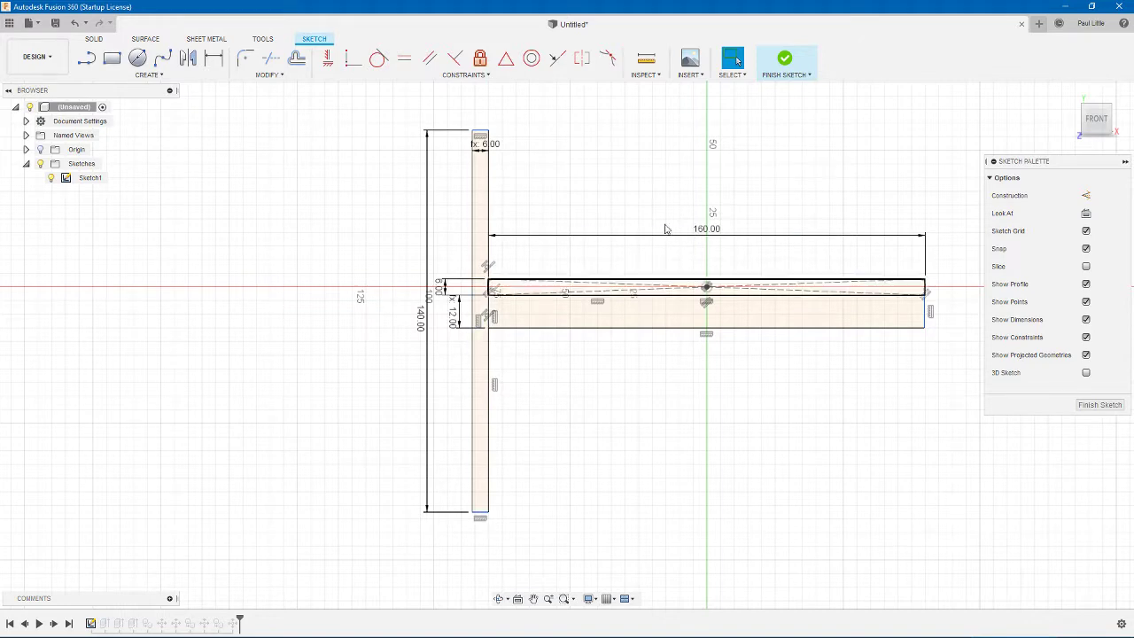
double_click(711, 232)
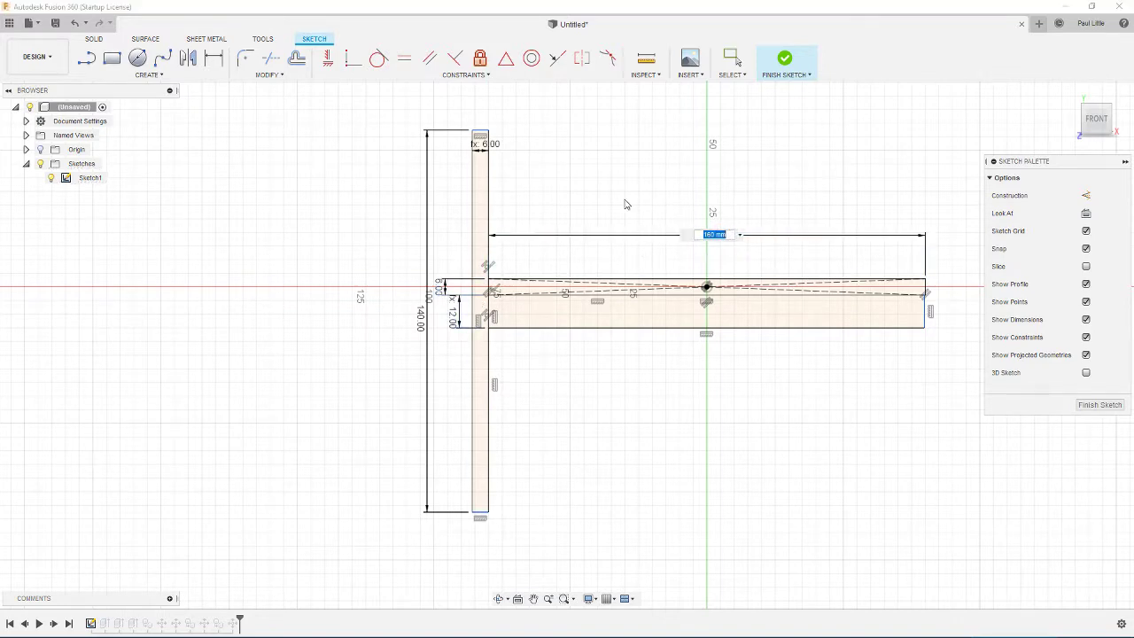
key(Return)
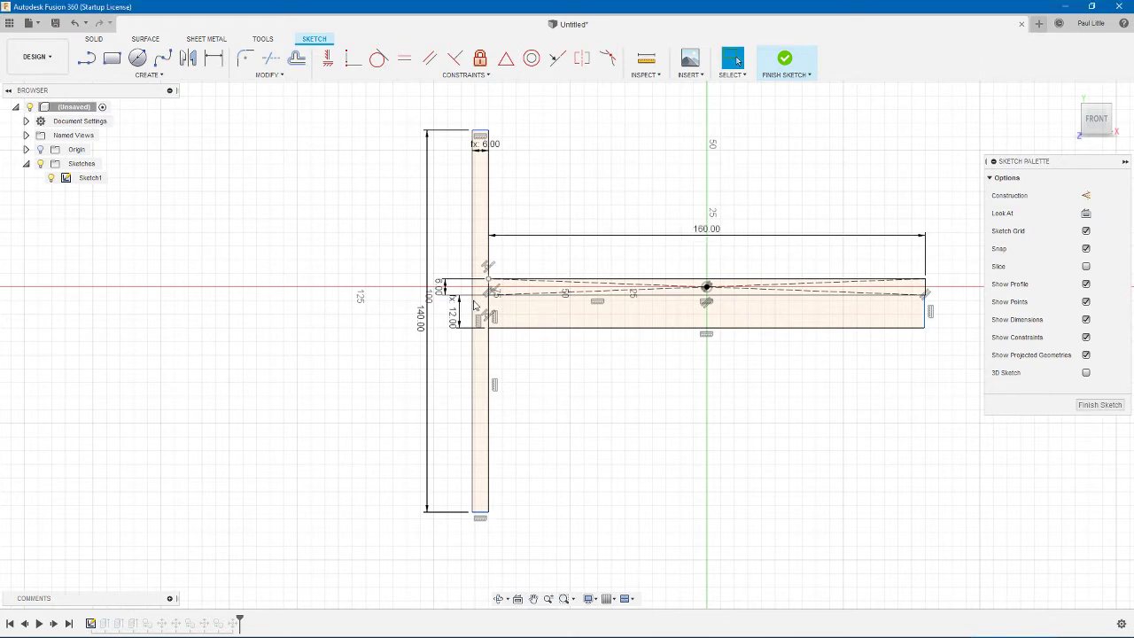
Set the shelf thickness dimension to 10 mm, finish the sketch and inspect the updated shelf unit
double_click(442, 288)
text(10)
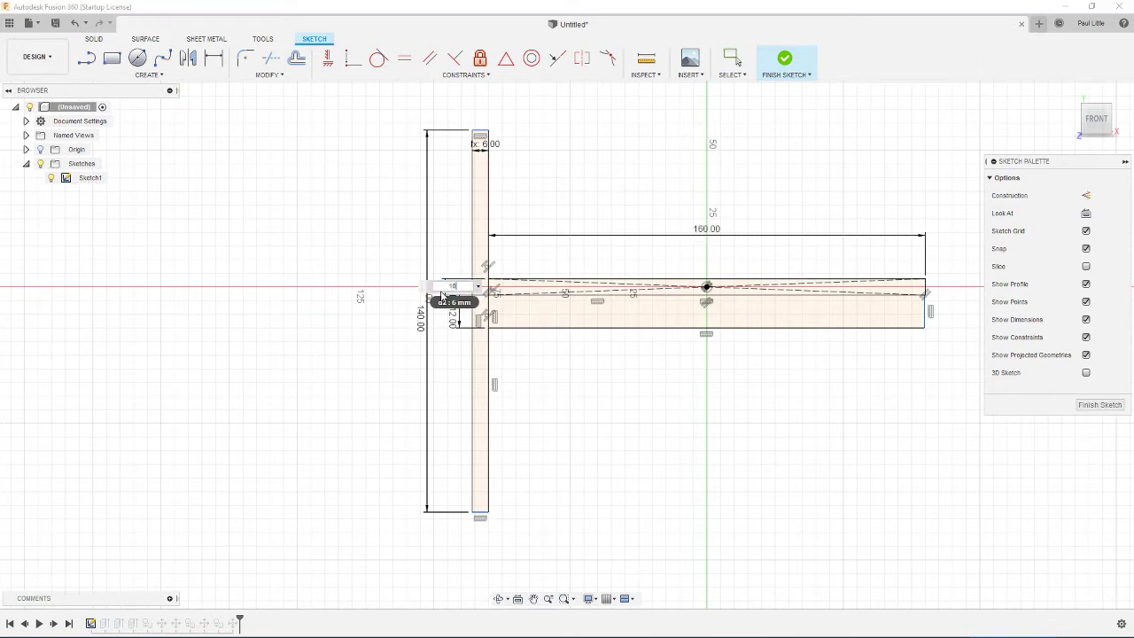
key(Return)
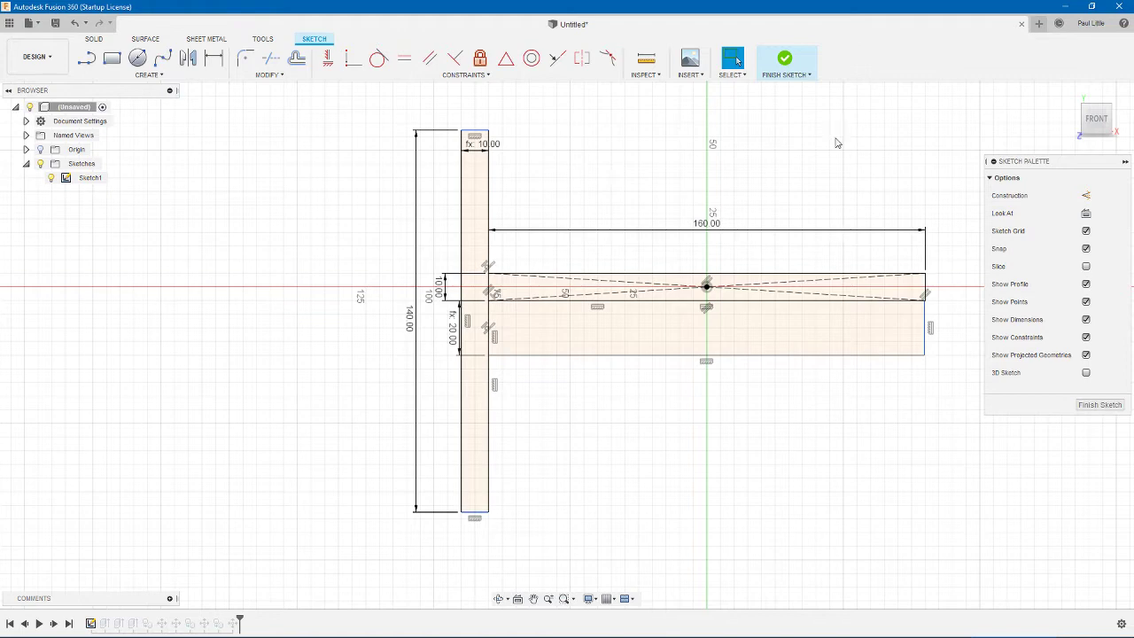
click(797, 62)
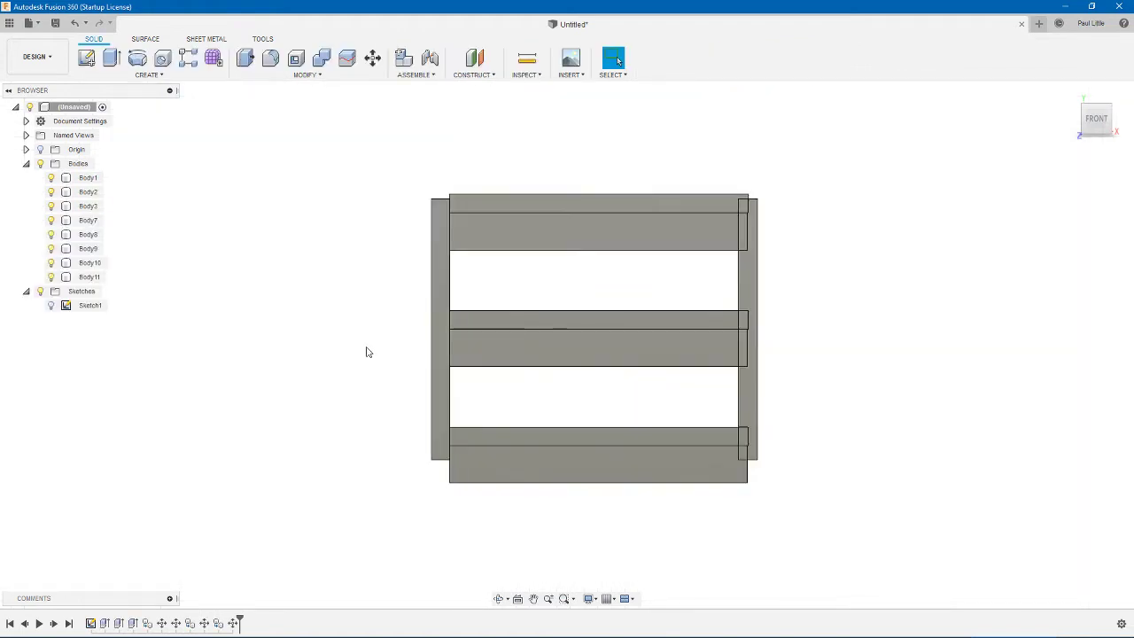
shift+middle_drag(368, 352, 348, 337)
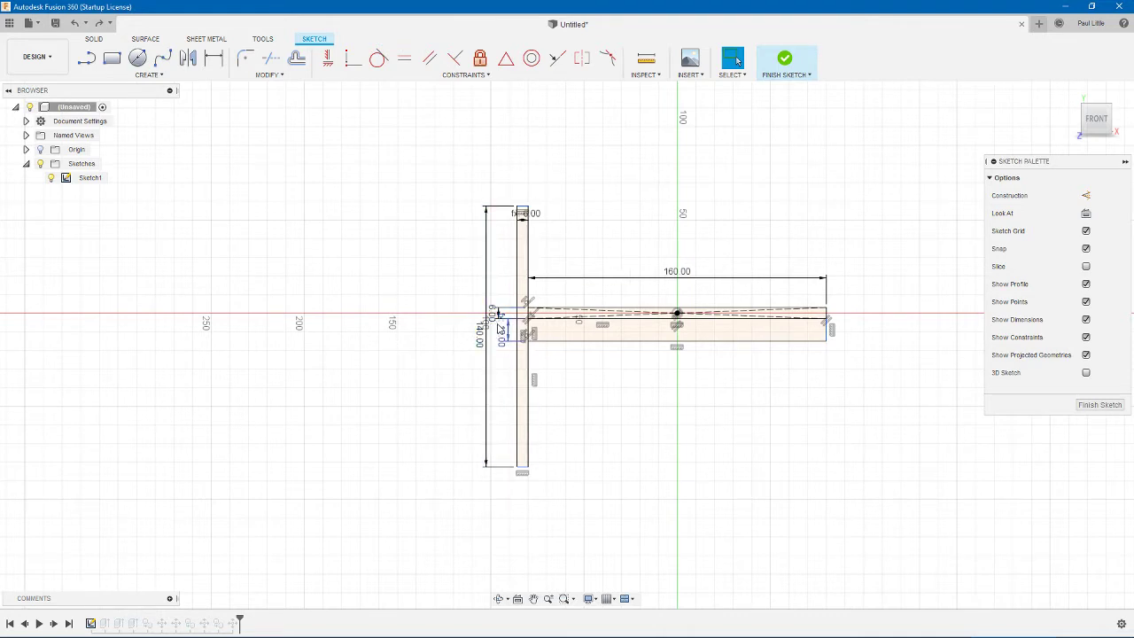
Set the front board's height to 12 mm by linking it to twice the shelf thickness dimension, and finish the sketch
double_click(501, 333)
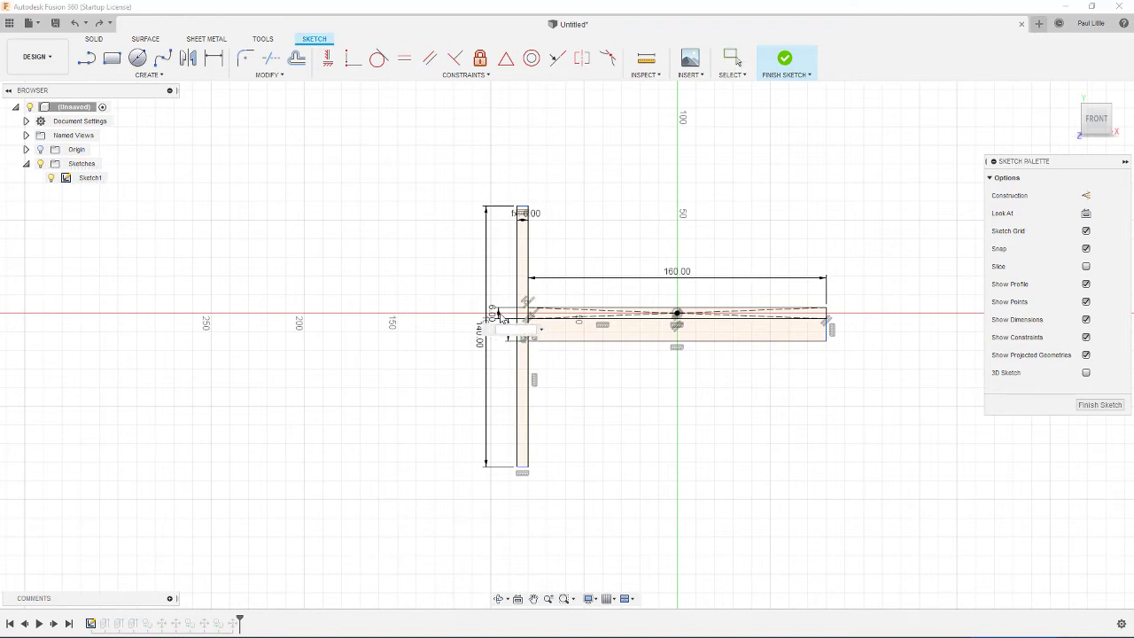
click(497, 315)
key(Return)
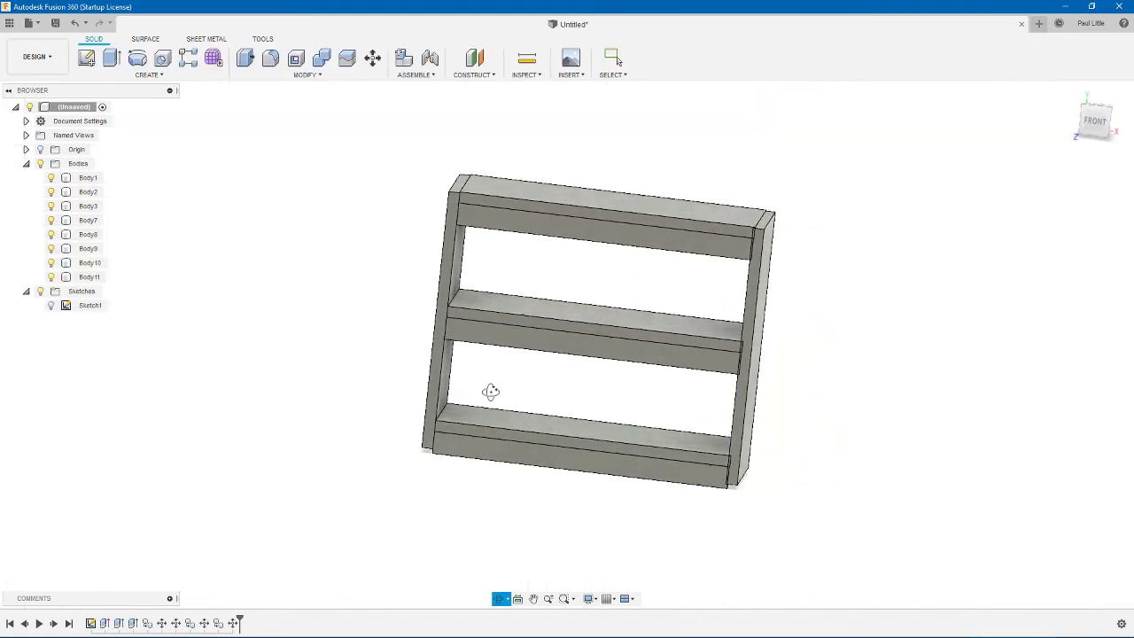
mouse_move(490, 391)
mouse_down()
mouse_move(517, 413)
mouse_move(491, 395)
mouse_move(509, 382)
mouse_move(479, 382)
mouse_up()
shift+middle_drag(478, 381, 461, 391)
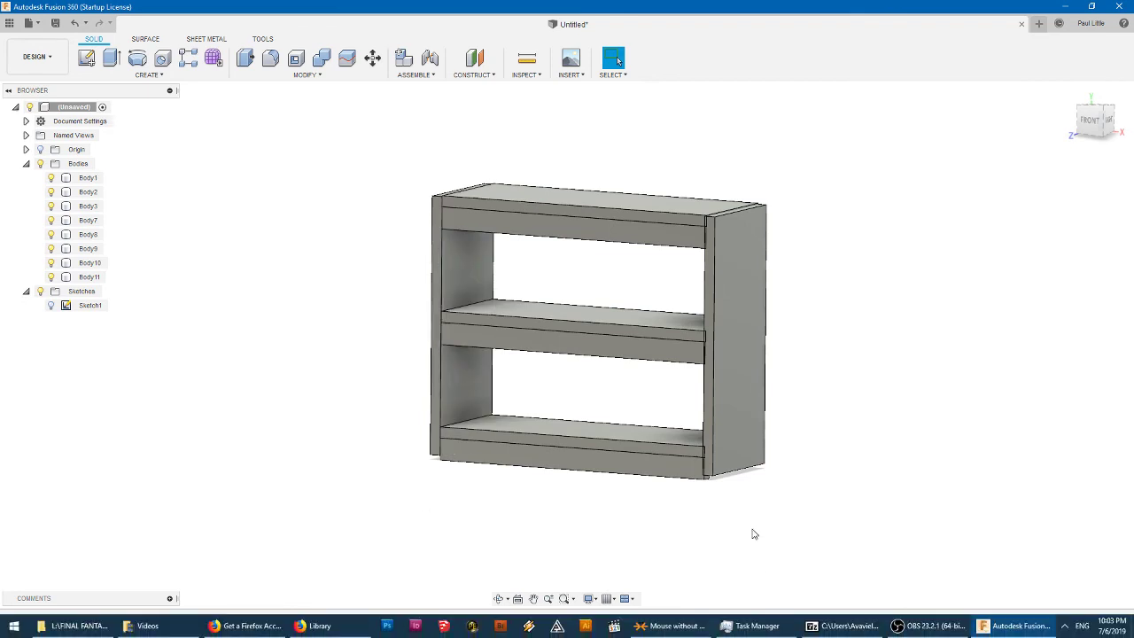
click(929, 625)
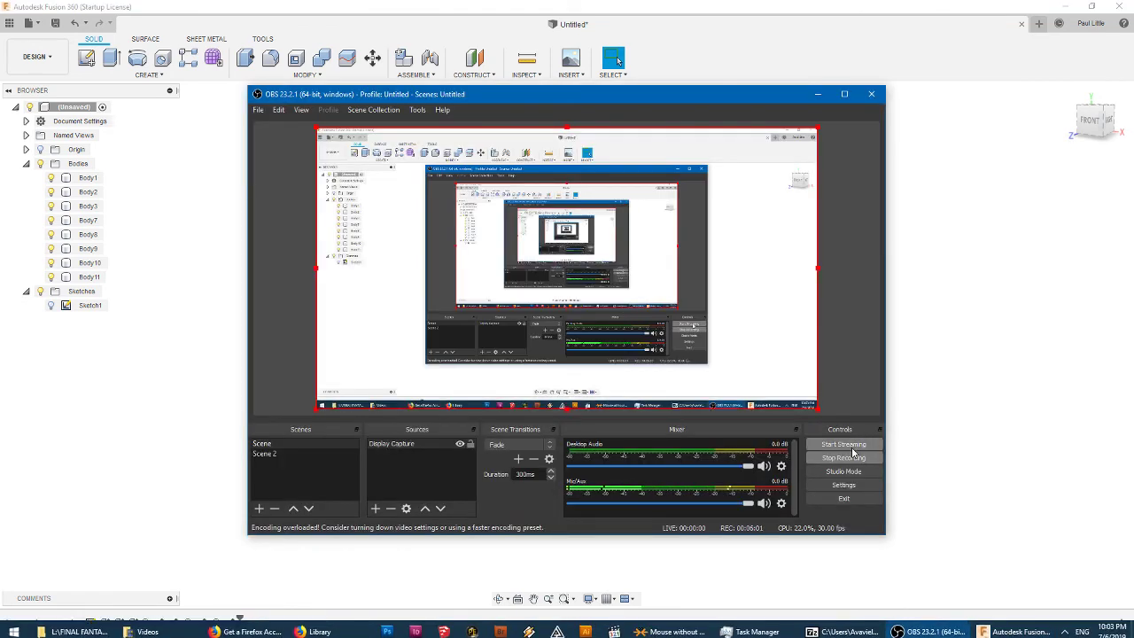